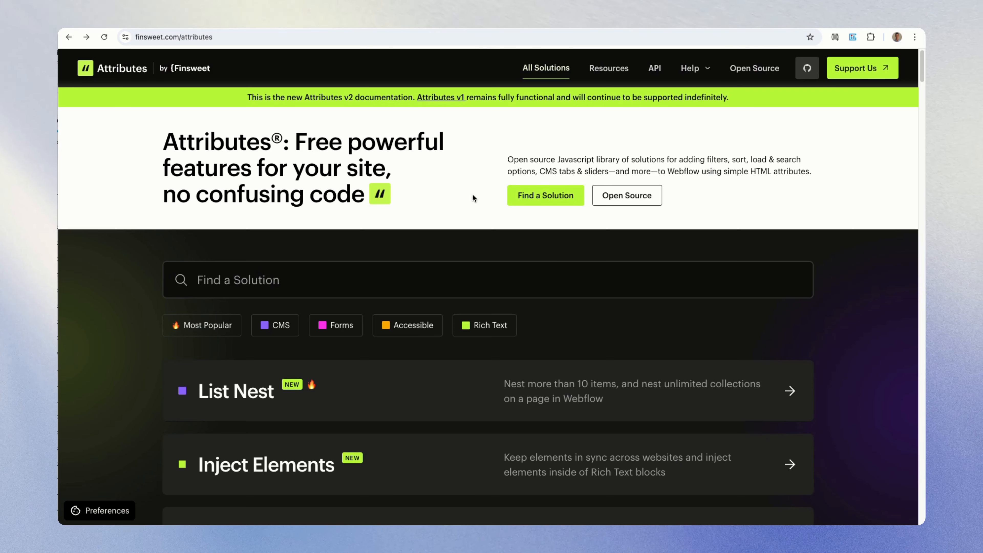
Browse the Finsweet Attributes solutions and open List Slider.
{"action": "scroll", "coordinate": [490, 203], "scroll_direction": "down", "scroll_amount": 3}
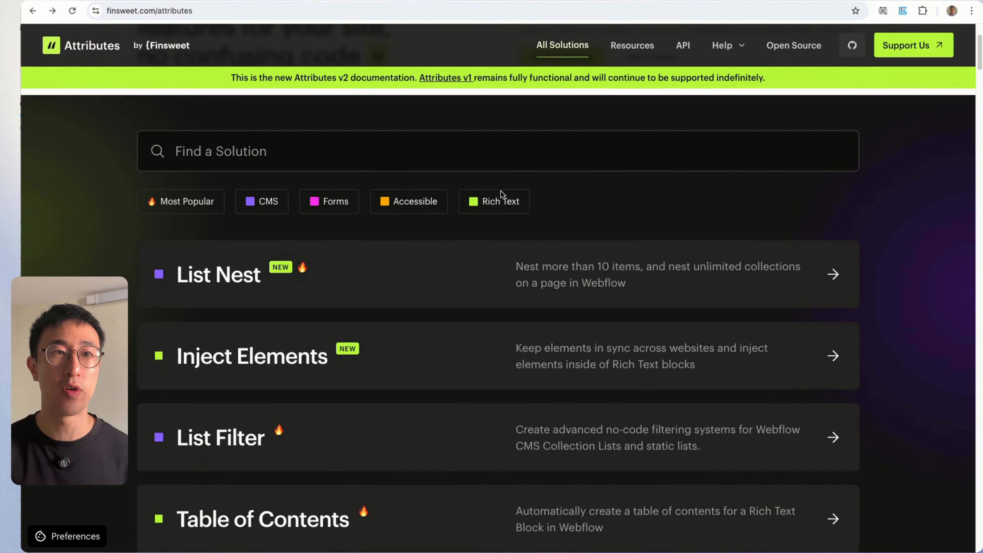
{"action": "scroll", "coordinate": [500, 190], "scroll_direction": "down", "scroll_amount": 2}
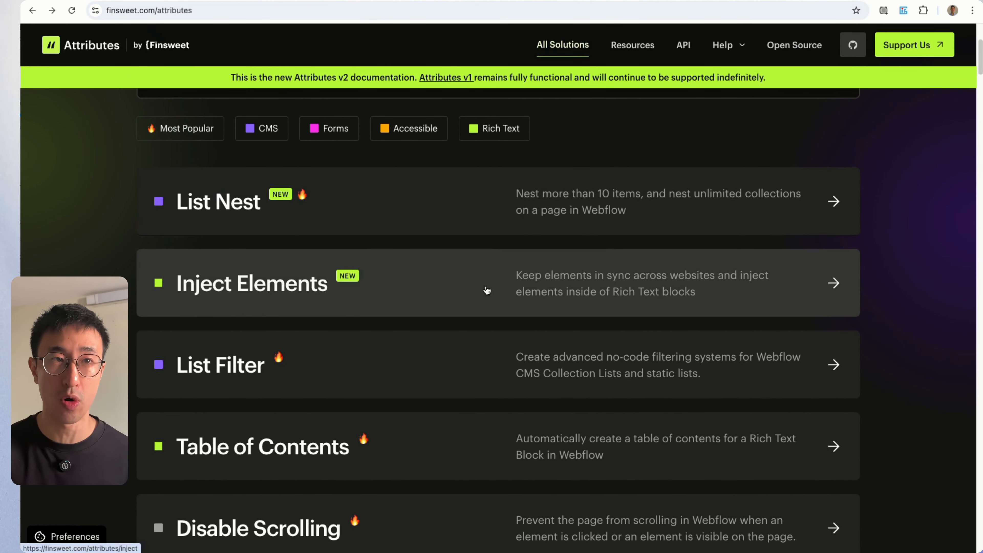
{"action": "scroll", "coordinate": [450, 373], "scroll_direction": "down", "scroll_amount": 8}
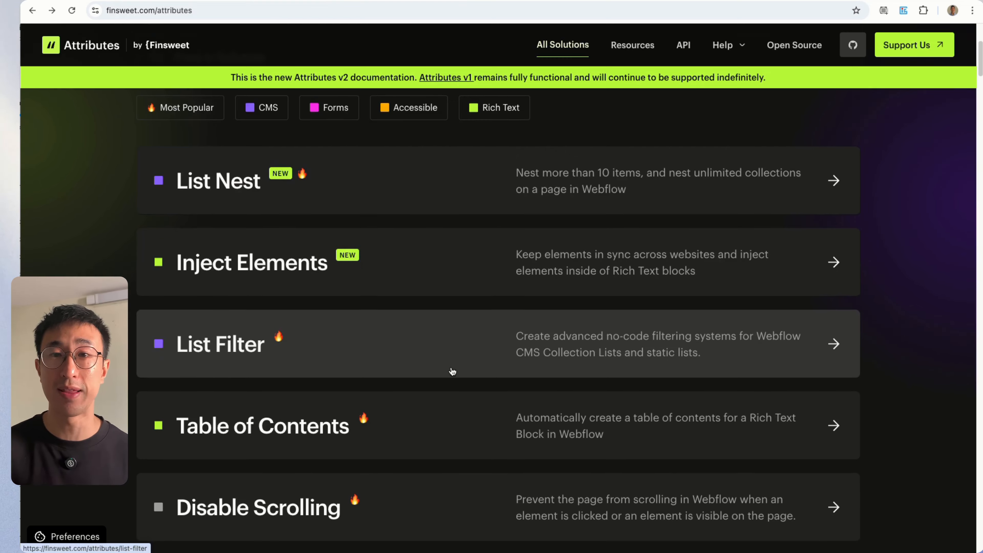
{"action": "scroll", "coordinate": [379, 364], "scroll_direction": "down", "scroll_amount": 2}
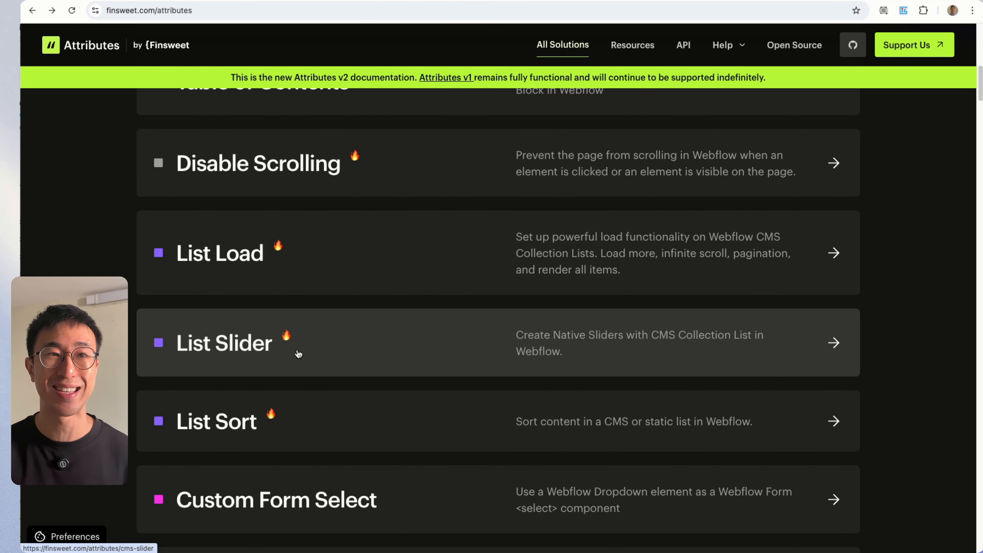
{"action": "left_click", "coordinate": [318, 341]}
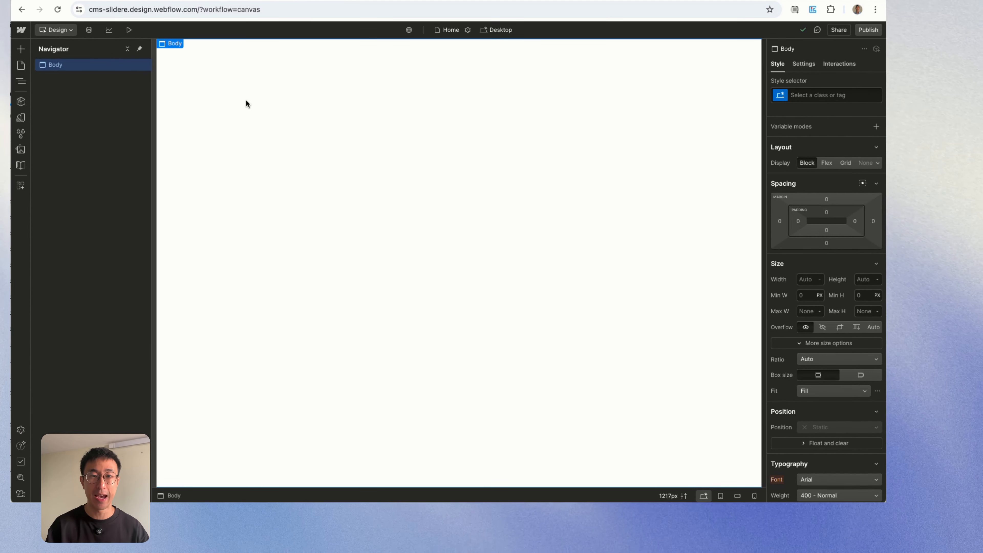
Inspect the Image 5, Image 3 and Image 2 items in the Home Page Sliders collection, and return to the design canvas.
{"action": "left_click", "coordinate": [90, 32]}
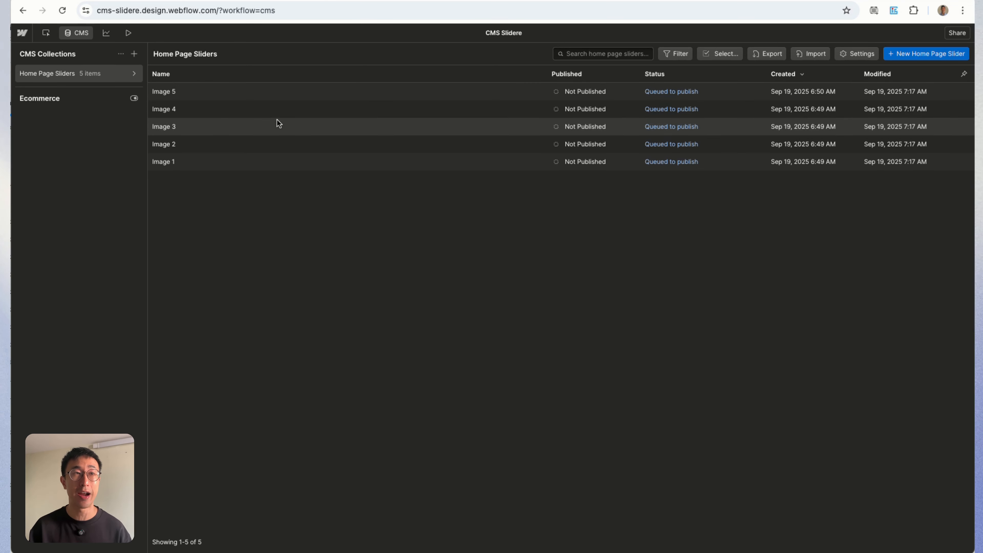
{"action": "left_click", "coordinate": [278, 91]}
{"action": "left_click", "coordinate": [233, 127]}
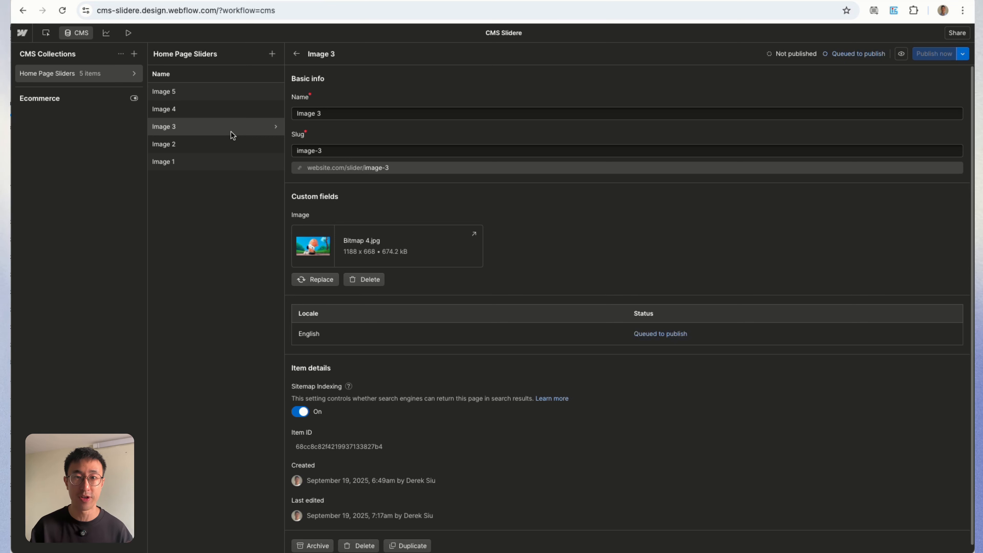
{"action": "left_click", "coordinate": [224, 148]}
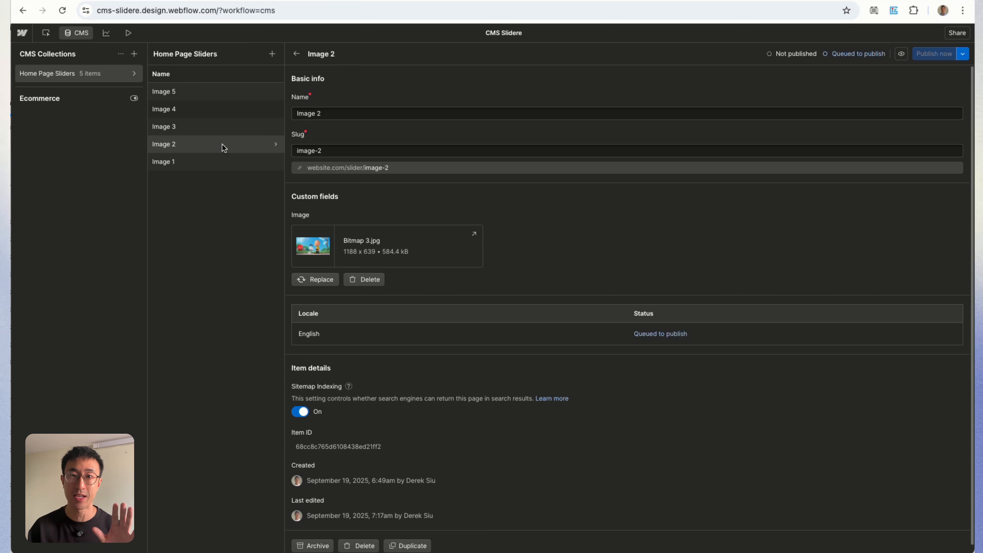
{"action": "left_click", "coordinate": [90, 32]}
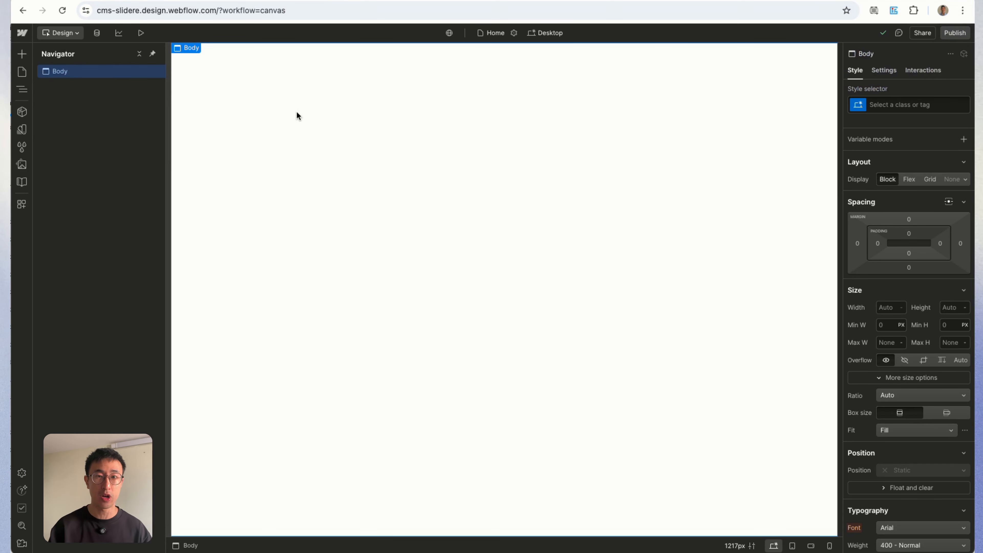
Add a Slider element to the page body and give it the class cms_slider.
{"action": "key", "text": "super+k"}
{"action": "type", "text": "sli"}
{"action": "key", "text": "Return"}
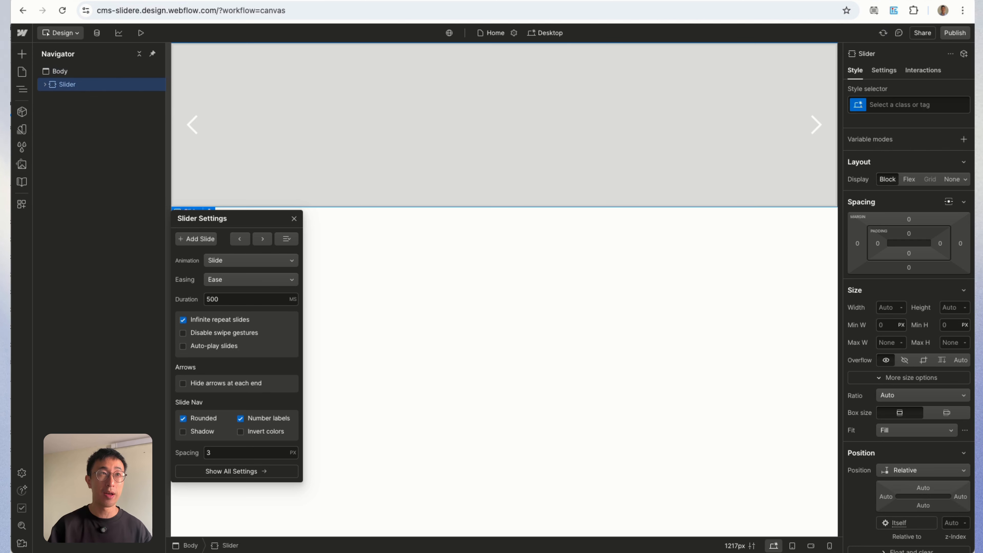
{"action": "key", "text": "super+Return"}
{"action": "type", "text": "cms_s"}
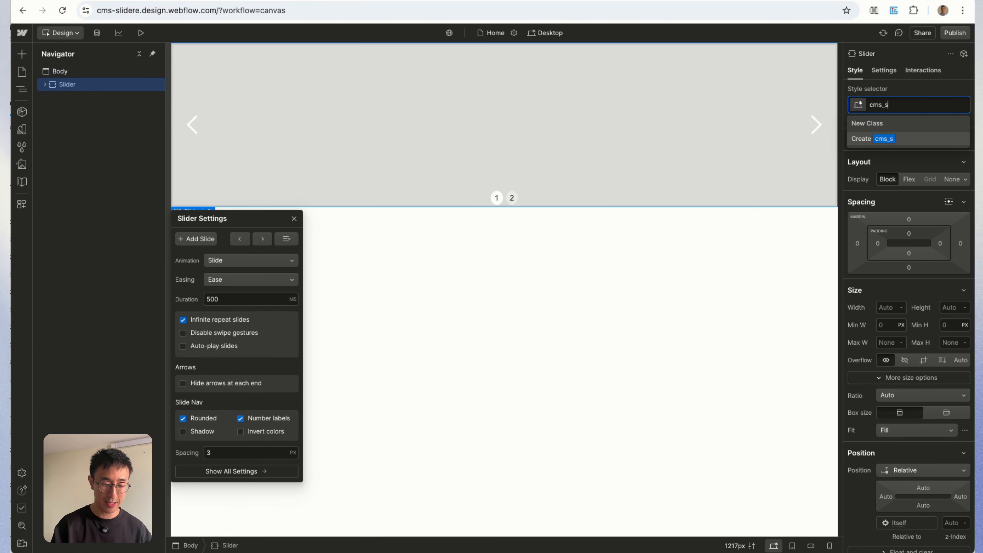
{"action": "type", "text": "lider"}
{"action": "key", "text": "Return"}
Set the cms_slider width to 100% and its height to Auto.
{"action": "left_click", "coordinate": [891, 307]}
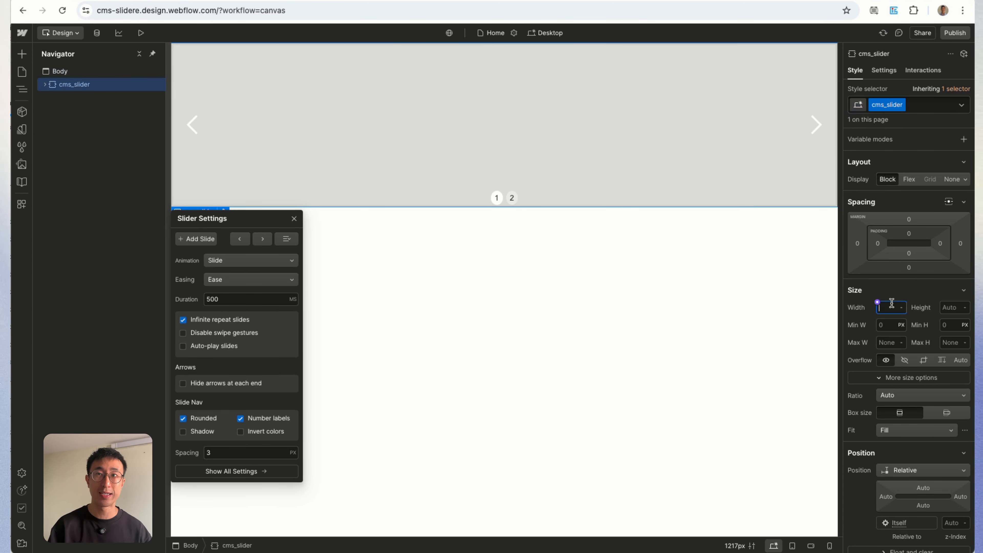
{"action": "type", "text": "100"}
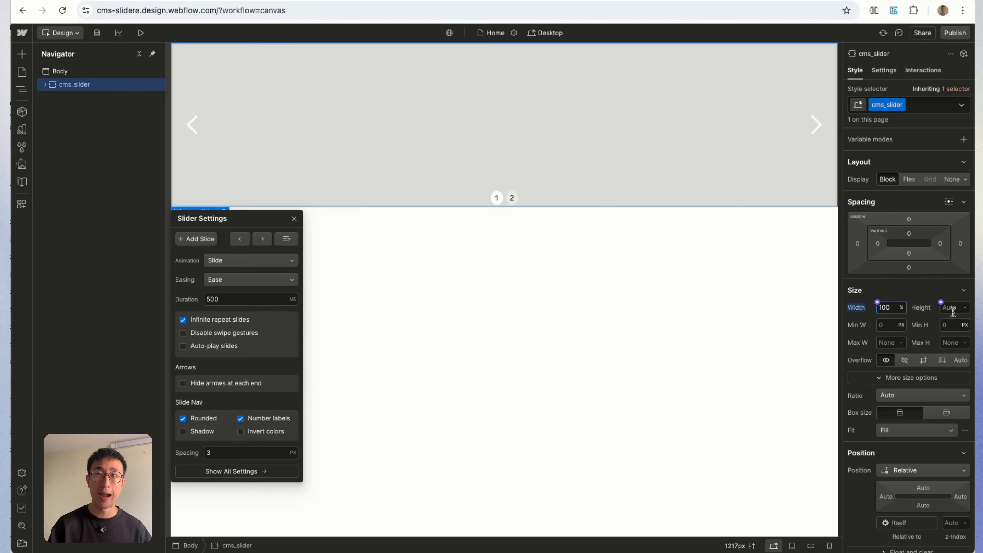
{"action": "left_click", "coordinate": [952, 309]}
{"action": "left_click", "coordinate": [911, 282]}
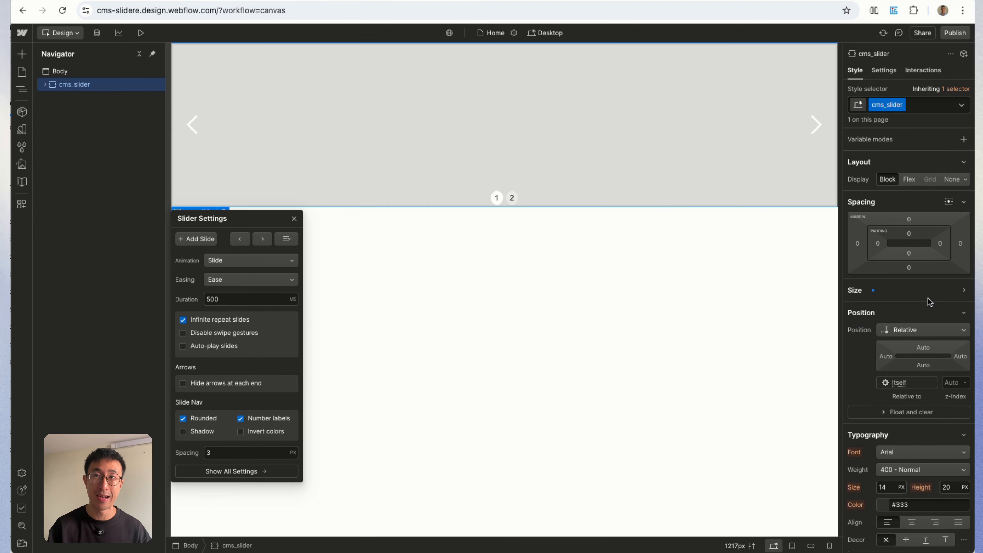
{"action": "left_click", "coordinate": [912, 281]}
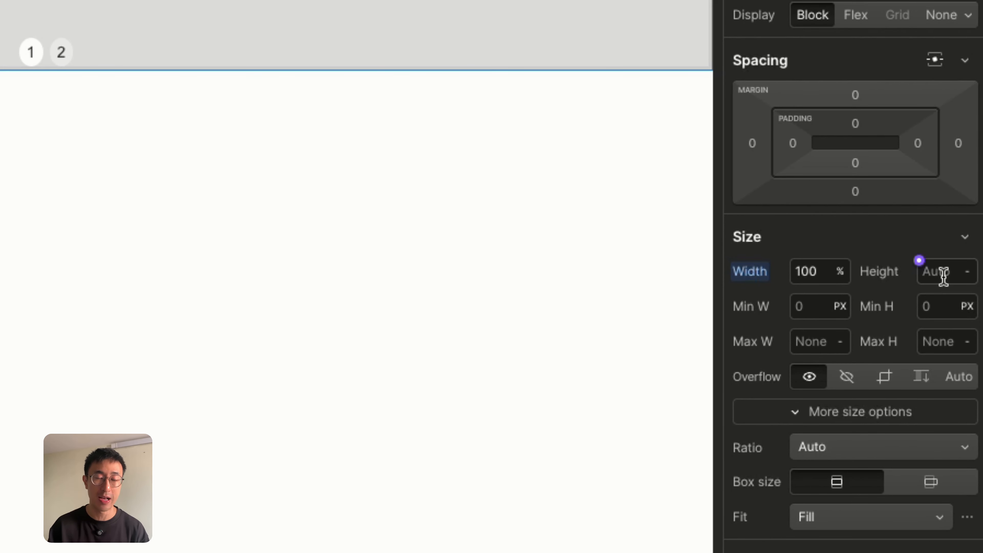
{"action": "left_click", "coordinate": [943, 276]}
{"action": "type", "text": "Auto"}
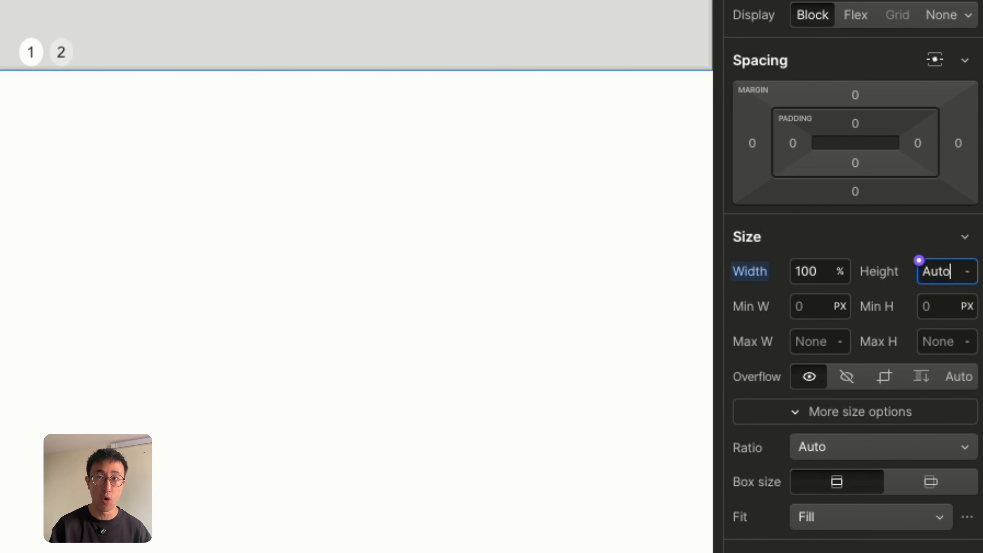
{"action": "key", "text": "Return"}
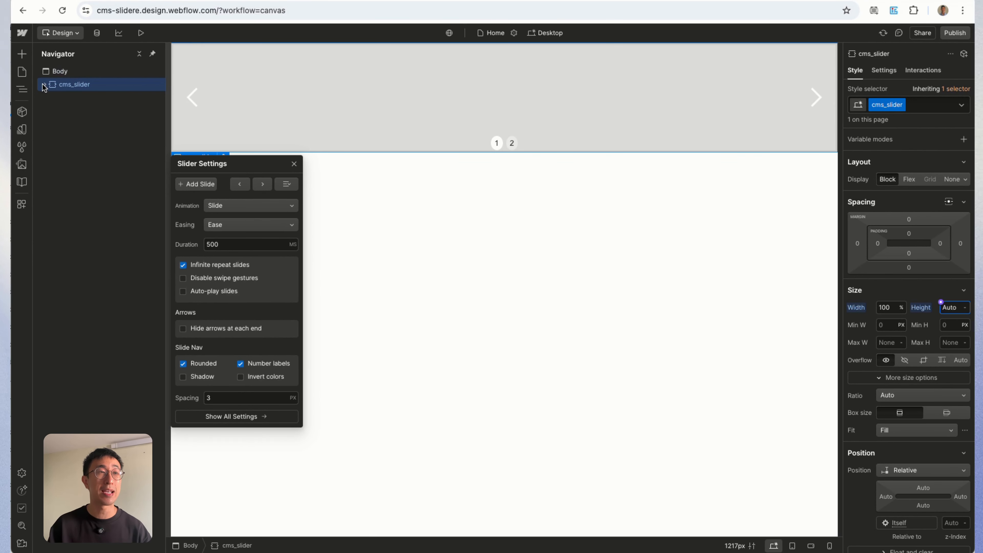
Add an Image element inside Slide 1 of the slider's mask.
{"action": "left_click", "coordinate": [44, 84]}
{"action": "left_click", "coordinate": [52, 98]}
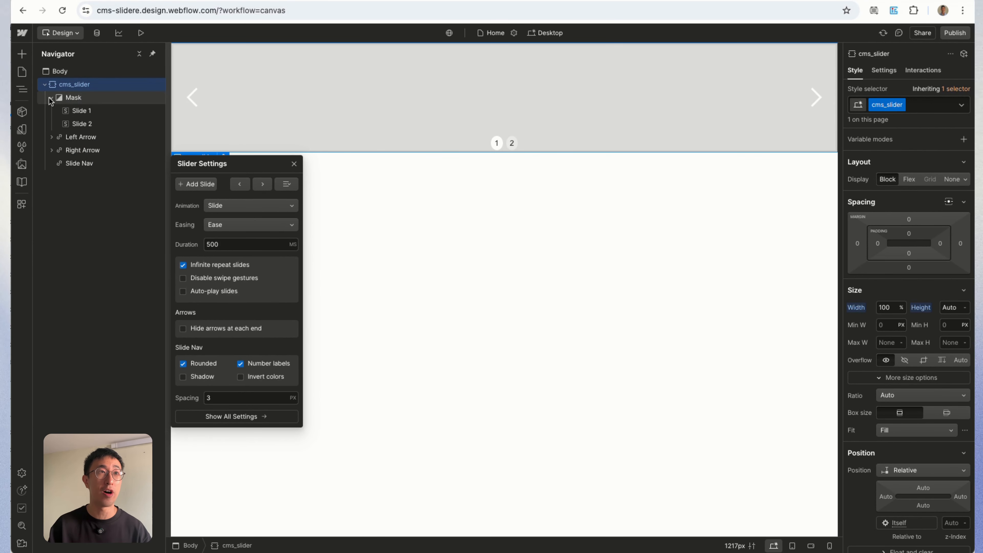
{"action": "left_click", "coordinate": [81, 110]}
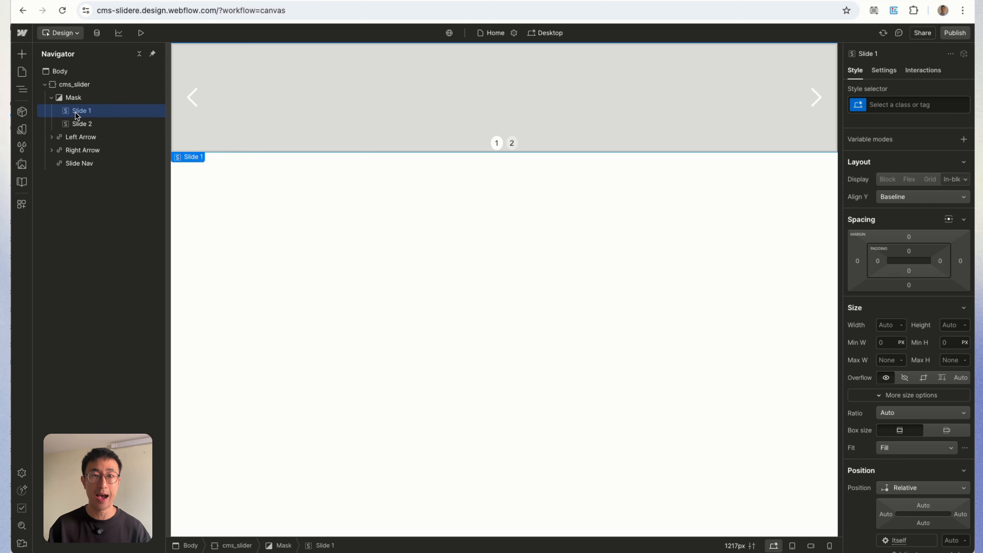
{"action": "key", "text": "super+e"}
{"action": "type", "text": "iom"}
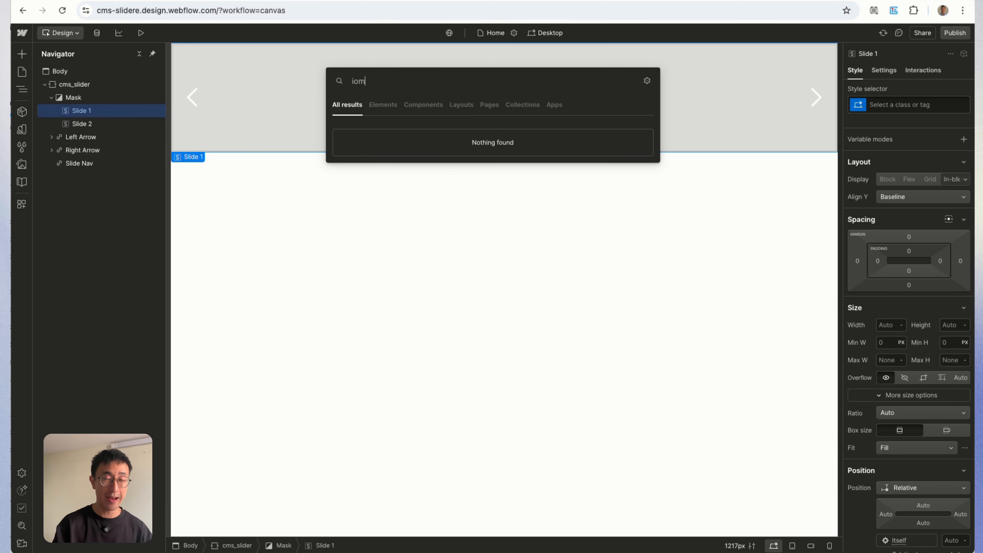
{"action": "key", "text": "BackSpace"}
{"action": "key", "text": "BackSpace"}
{"action": "key", "text": "BackSpace"}
{"action": "type", "text": "image"}
{"action": "key", "text": "Return"}
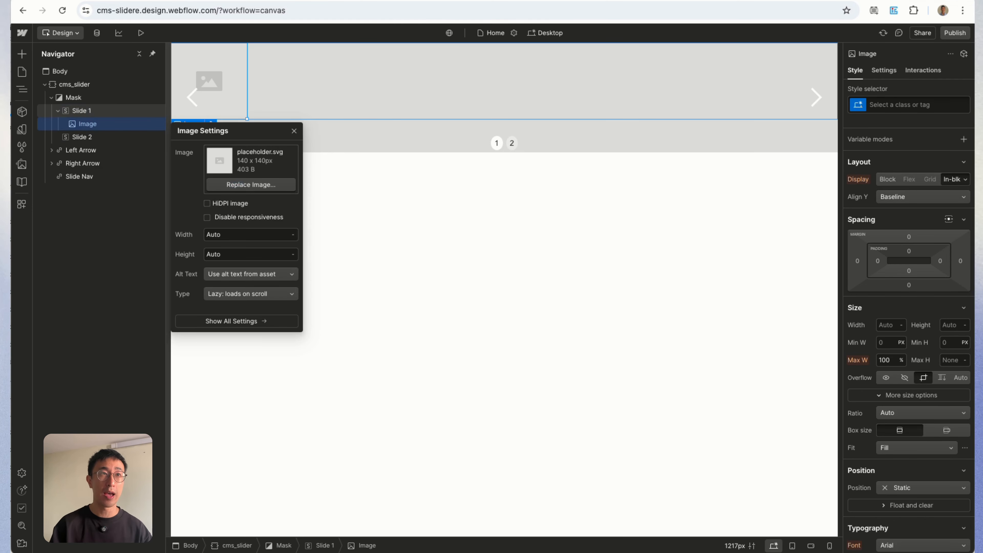
Give the slide image the class cmns_img and replace its placeholder with Bitmap 2.jpg.
{"action": "key", "text": "super+Return"}
{"action": "type", "text": "cmns_img"}
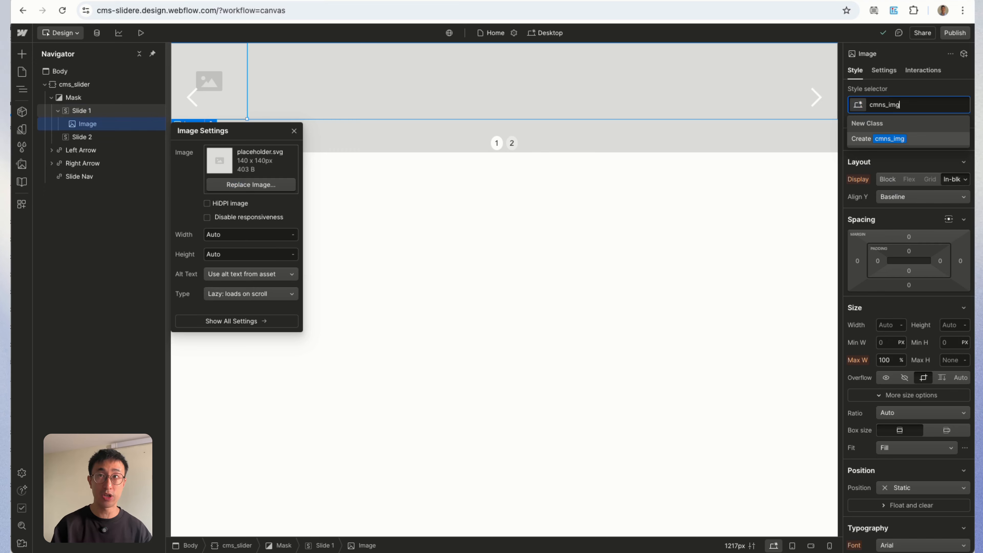
{"action": "key", "text": "Return"}
{"action": "left_click", "coordinate": [251, 185]}
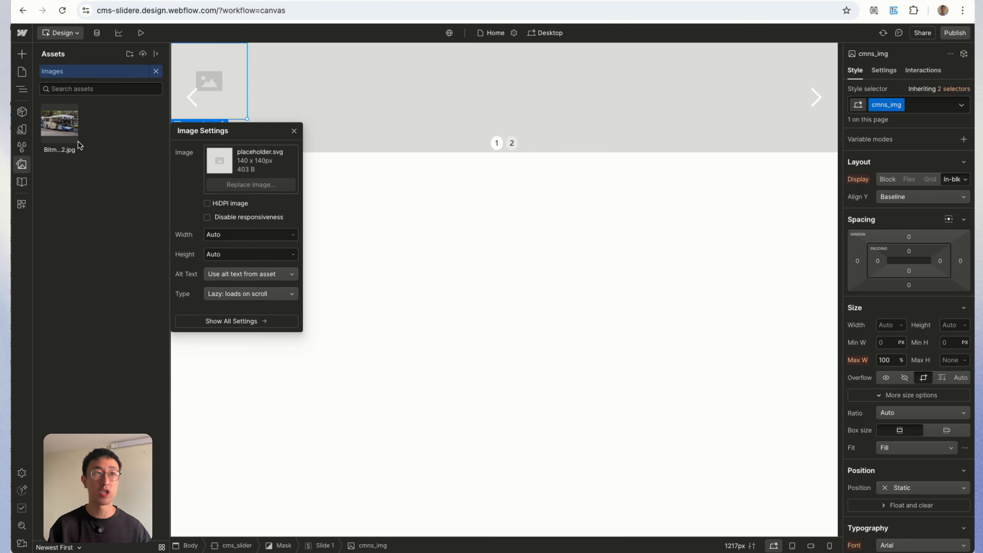
{"action": "left_click", "coordinate": [62, 123]}
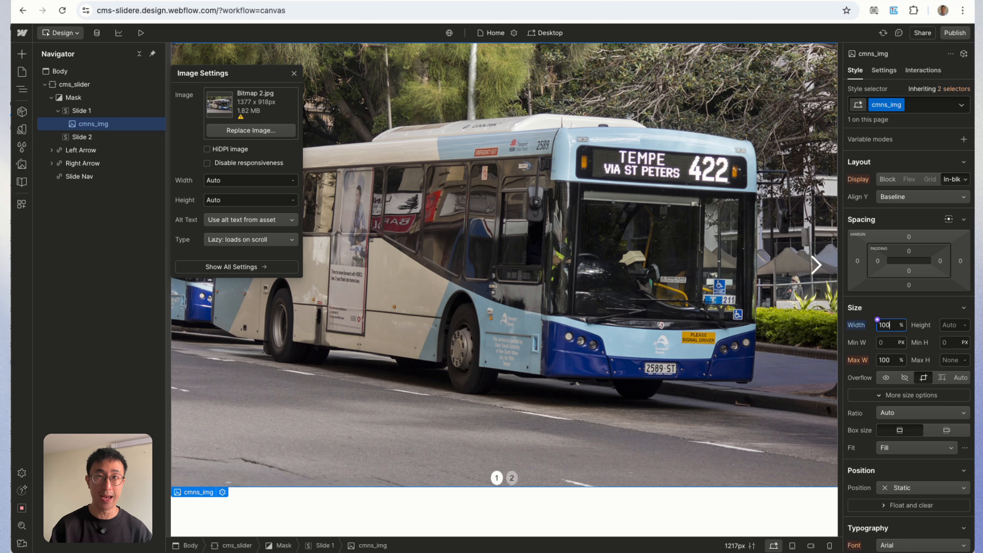
Set the cmns_img width to 100% and its height to 100 VH.
{"action": "left_click", "coordinate": [956, 326]}
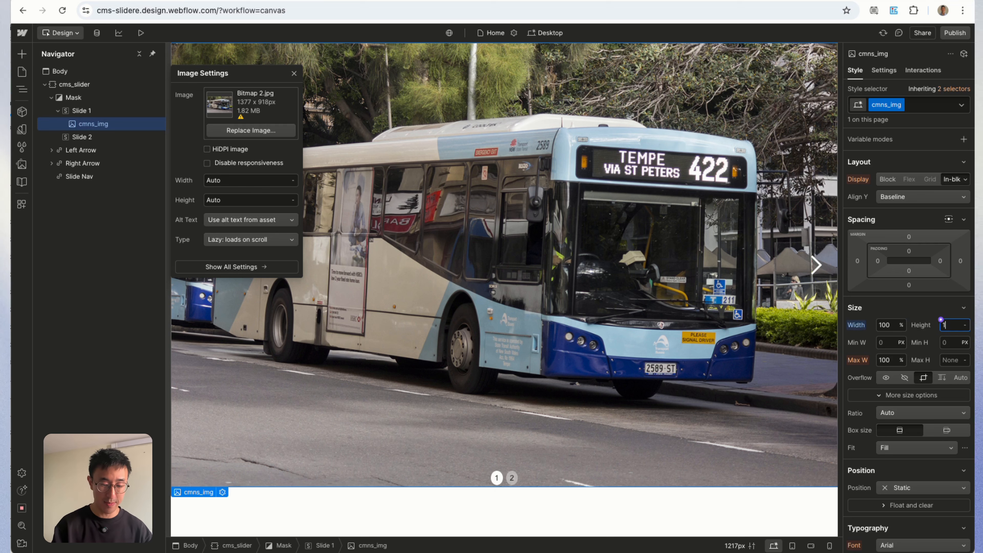
{"action": "key", "text": "Return"}
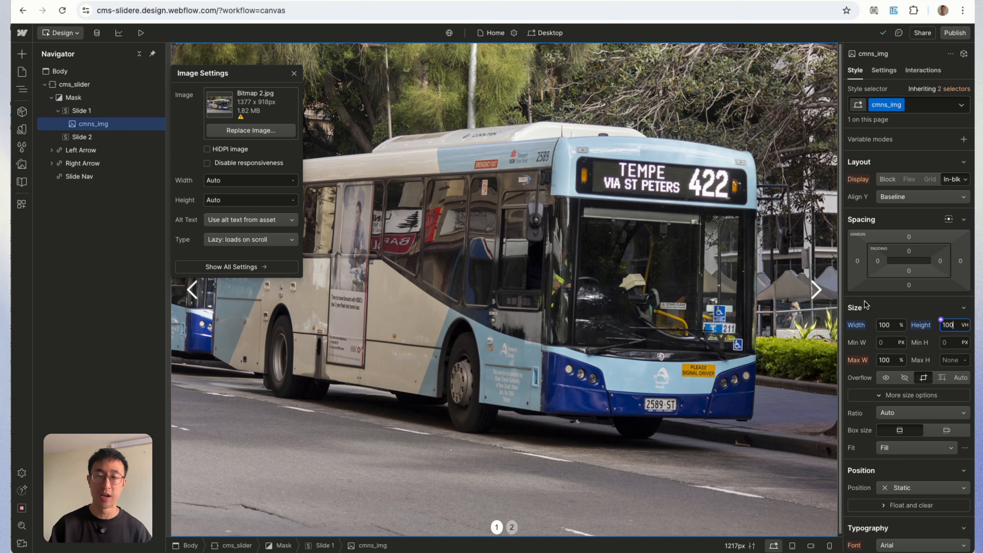
Try a height of 50 VH for the slide image, and undo that change.
{"action": "type", "text": "50"}
{"action": "key", "text": "Return"}
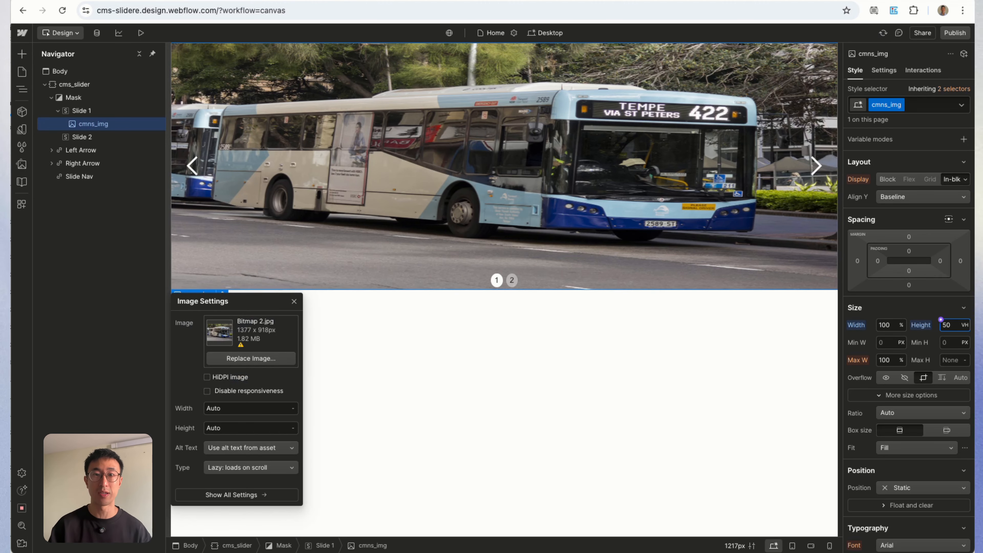
{"action": "key", "text": "super+z"}
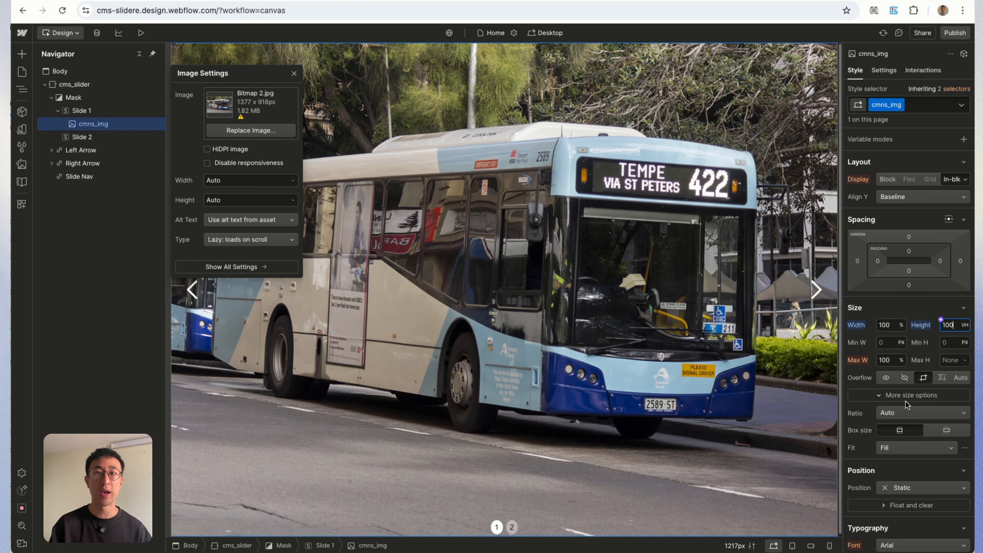
Set the slide image's fit to Cover.
{"action": "left_click", "coordinate": [905, 448]}
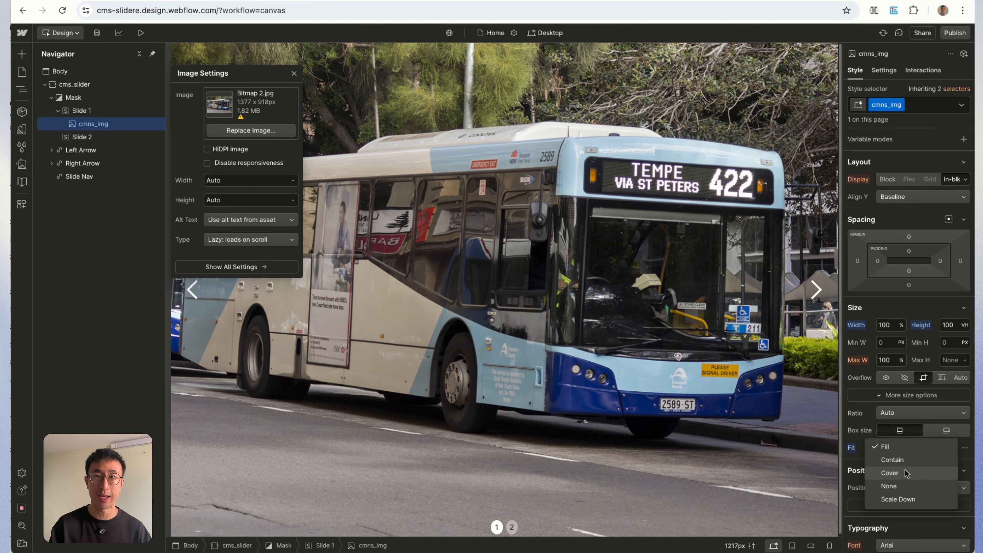
{"action": "left_click", "coordinate": [906, 473]}
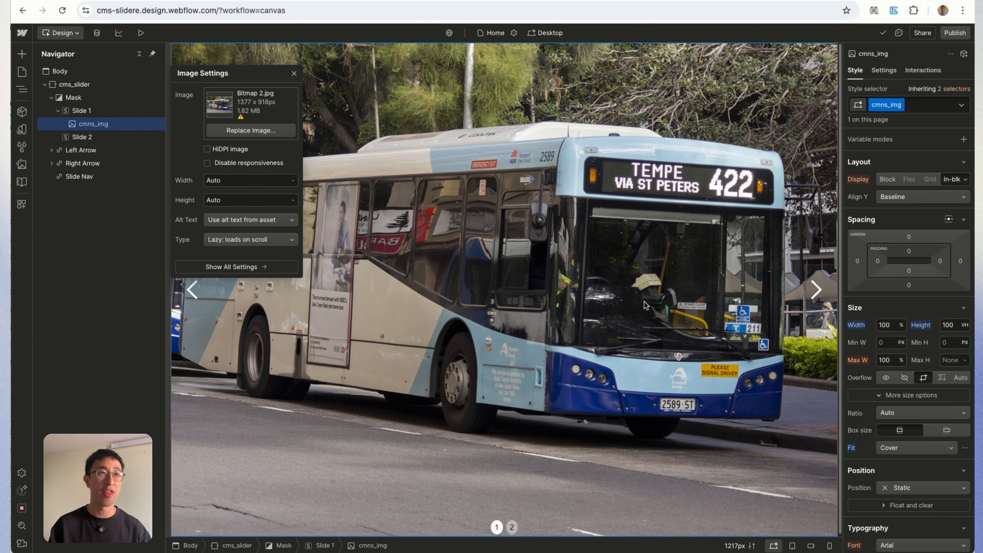
Add a Collection List to the page body below the slider and connect it to the Home Page Sliders collection.
{"action": "left_click", "coordinate": [125, 72]}
{"action": "key", "text": "super+k"}
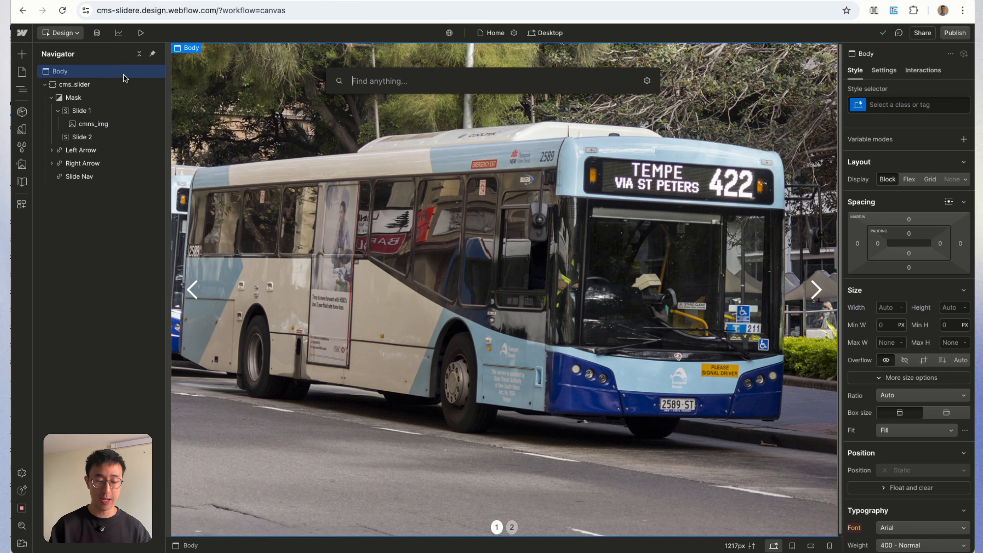
{"action": "type", "text": "coll"}
{"action": "key", "text": "Return"}
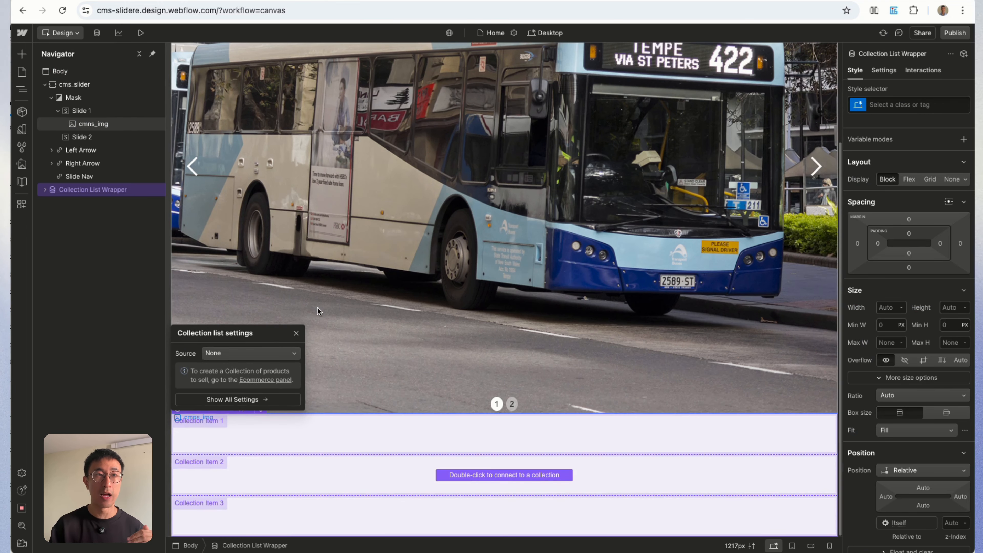
{"action": "left_click", "coordinate": [267, 353]}
{"action": "left_click", "coordinate": [262, 393]}
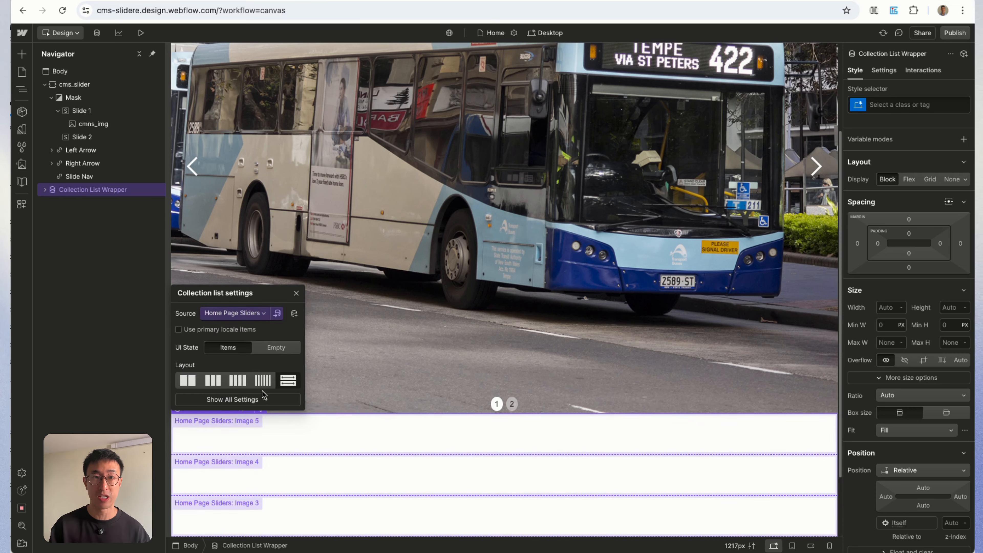
Copy the cmns_img image from Slide 1 into the Collection Item of the new Collection List.
{"action": "scroll", "coordinate": [415, 399], "scroll_direction": "down", "scroll_amount": 2}
{"action": "left_click", "coordinate": [415, 398]}
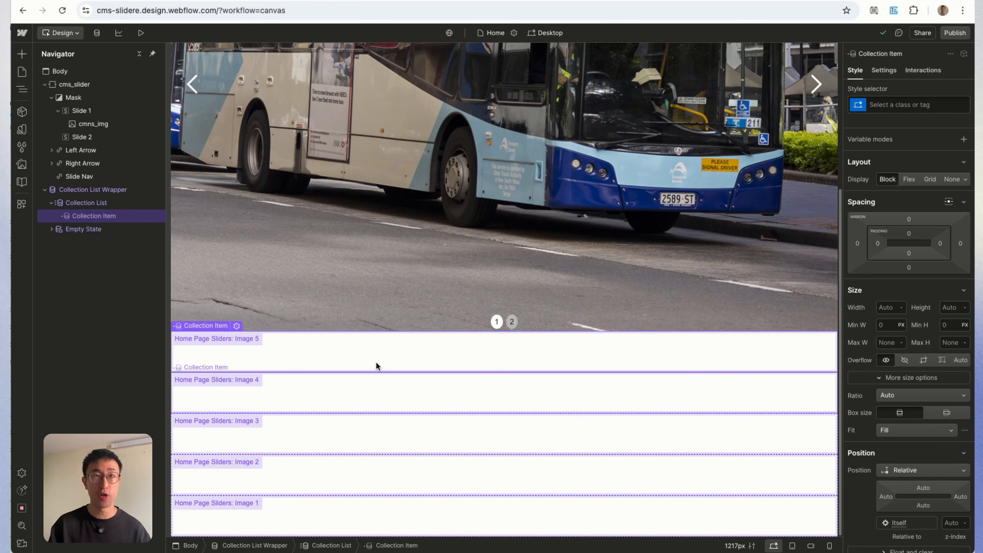
{"action": "left_click", "coordinate": [99, 124]}
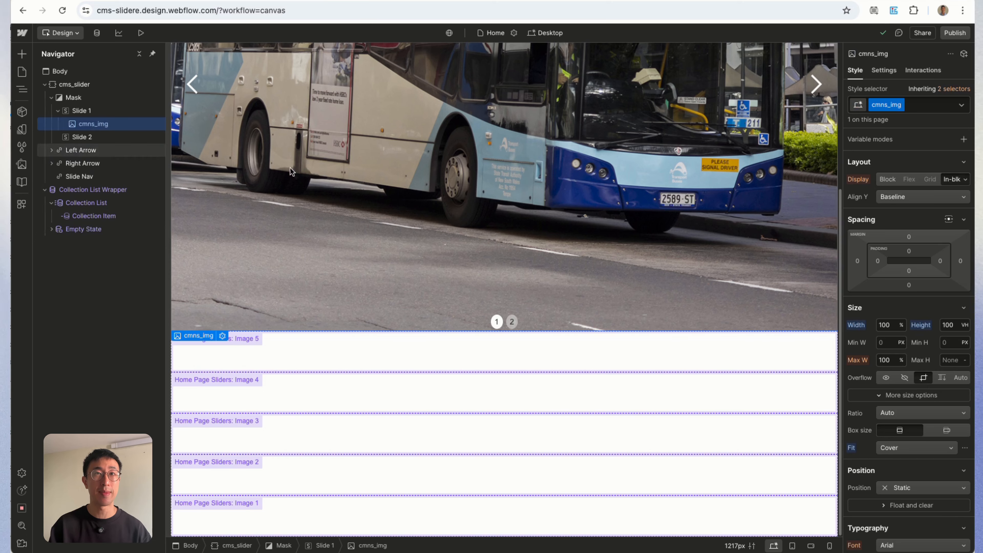
{"action": "scroll", "coordinate": [291, 172], "scroll_direction": "up", "scroll_amount": 5}
{"action": "scroll", "coordinate": [494, 214], "scroll_direction": "down", "scroll_amount": 5}
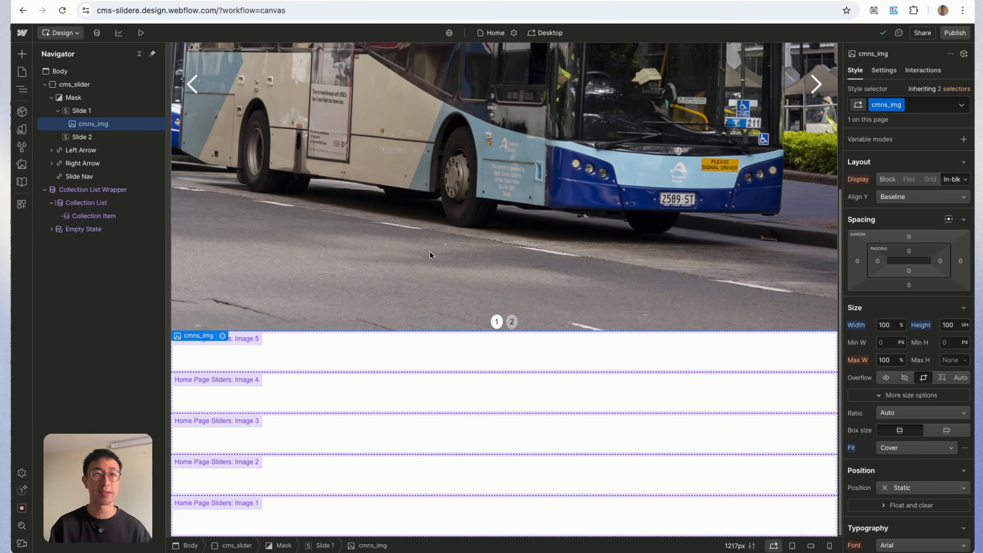
{"action": "left_click", "coordinate": [343, 341]}
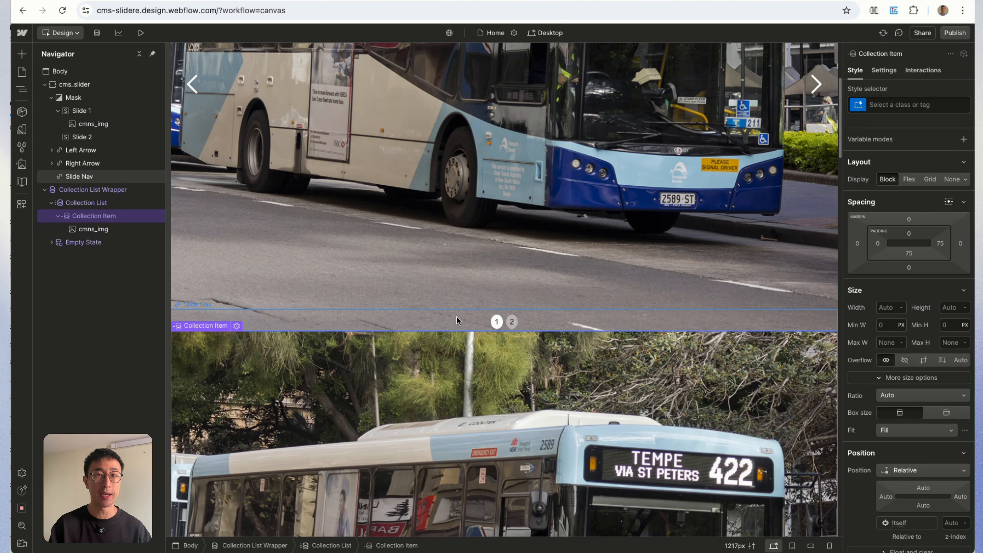
Connect the Collection Item's cmns_img to the Image field of Home Page Sliders and review the resulting images.
{"action": "scroll", "coordinate": [457, 321], "scroll_direction": "down", "scroll_amount": 5}
{"action": "left_click", "coordinate": [458, 310]}
{"action": "left_click", "coordinate": [222, 120]}
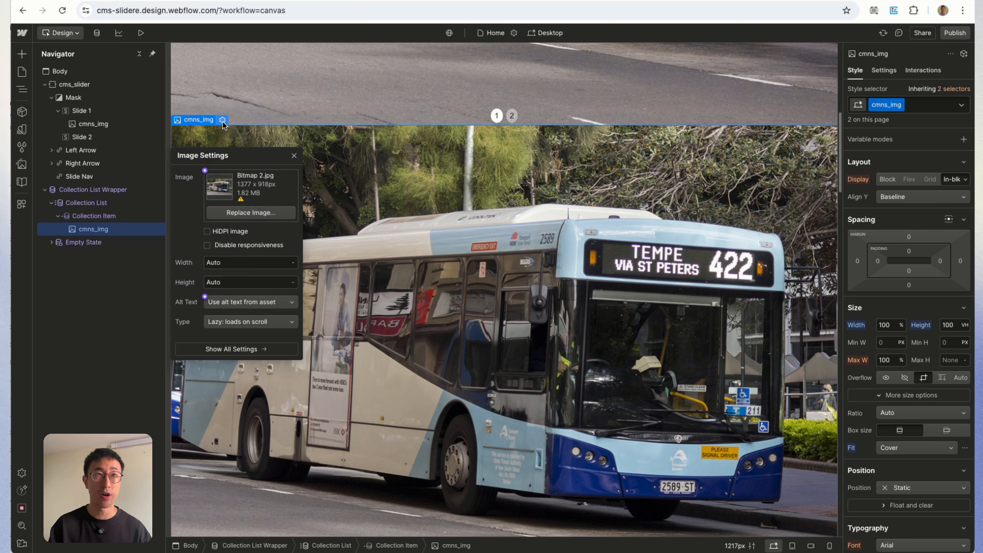
{"action": "left_click", "coordinate": [205, 170]}
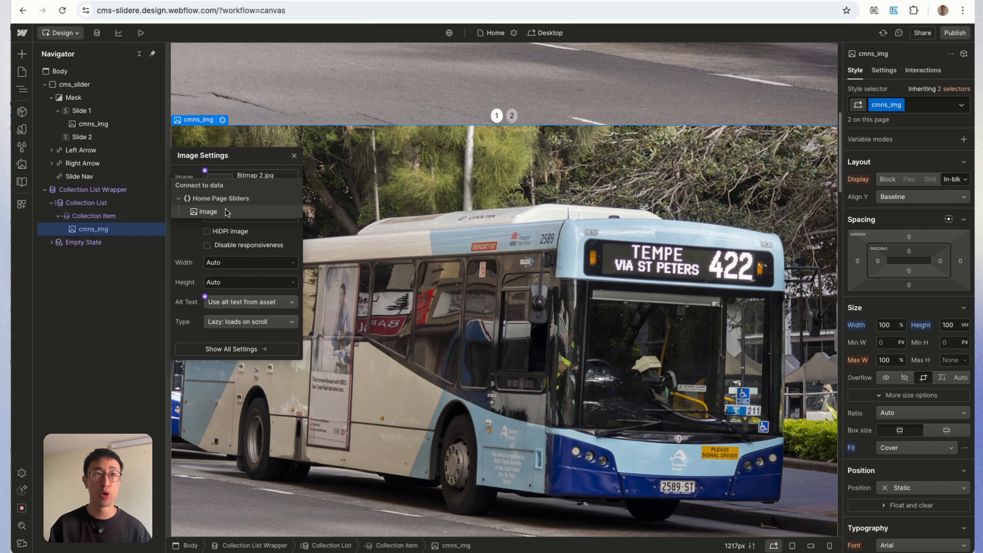
{"action": "left_click", "coordinate": [208, 211]}
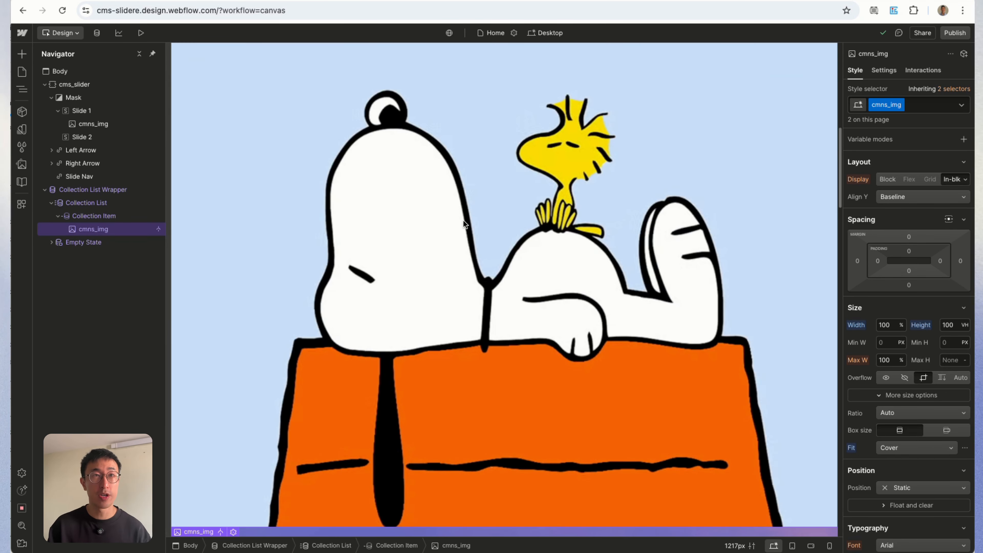
{"action": "scroll", "coordinate": [464, 219], "scroll_direction": "down", "scroll_amount": 5}
{"action": "scroll", "coordinate": [464, 223], "scroll_direction": "down", "scroll_amount": 20}
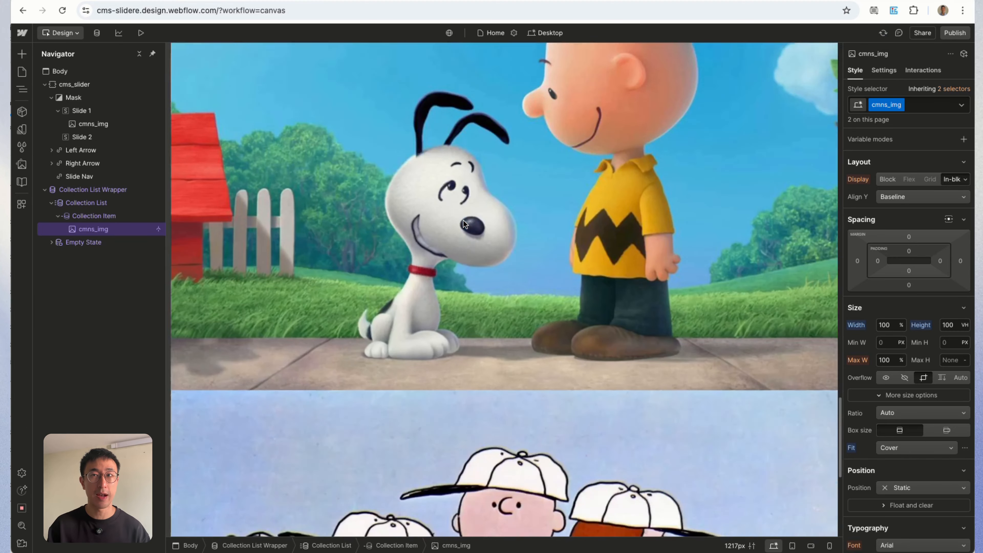
{"action": "scroll", "coordinate": [464, 224], "scroll_direction": "up", "scroll_amount": 5}
Give the Collection List Wrapper the class cms_hide and set its display to None.
{"action": "left_click", "coordinate": [93, 190]}
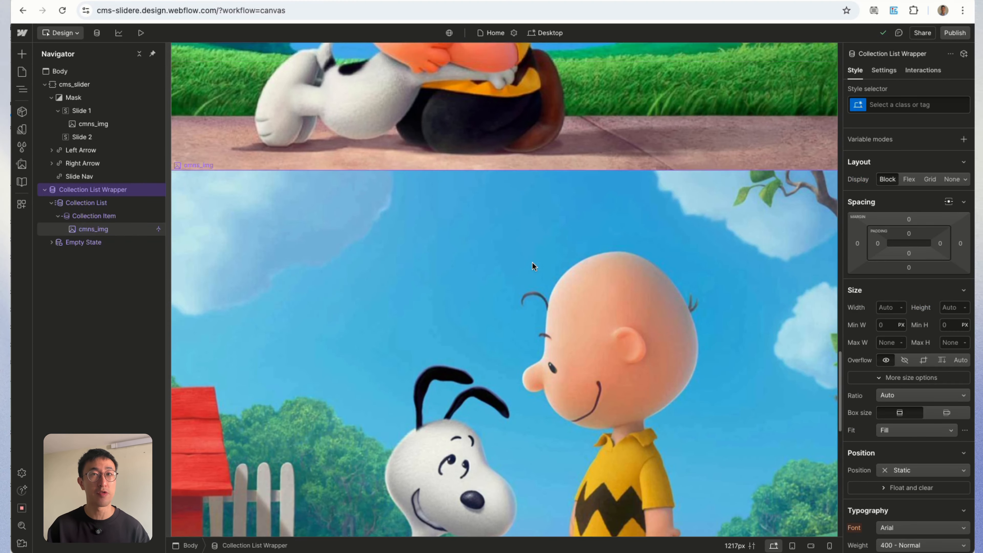
{"action": "scroll", "coordinate": [537, 266], "scroll_direction": "up", "scroll_amount": 10}
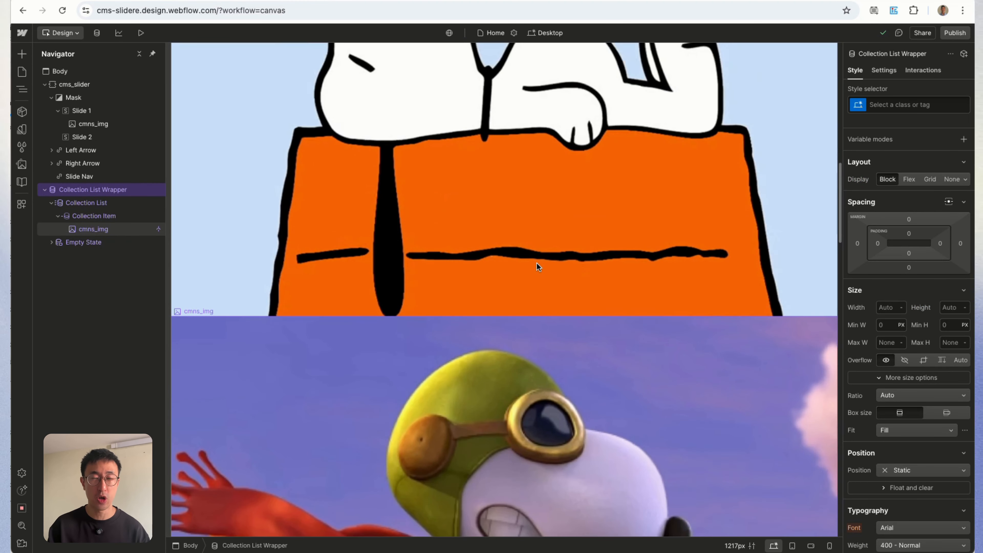
{"action": "scroll", "coordinate": [536, 266], "scroll_direction": "up", "scroll_amount": 7}
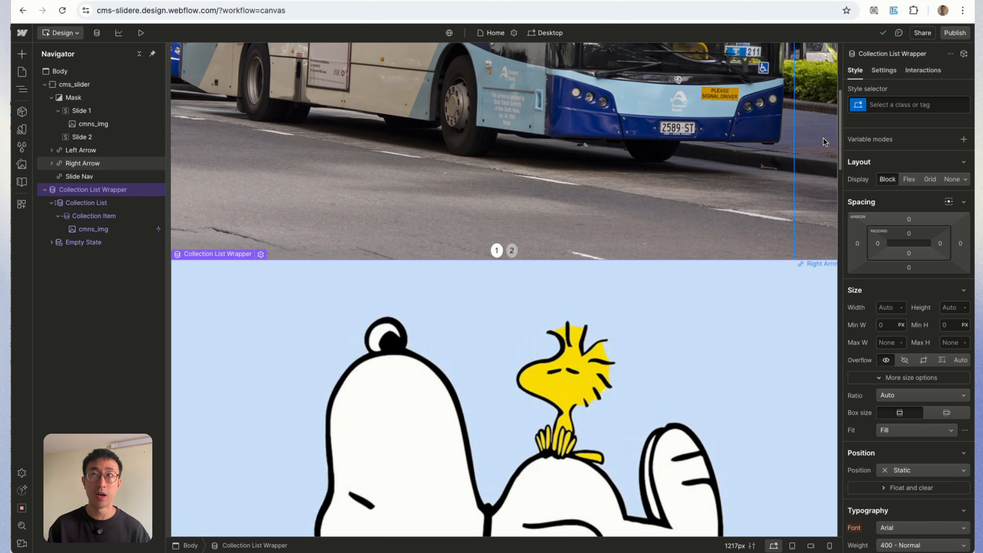
{"action": "left_click", "coordinate": [899, 105]}
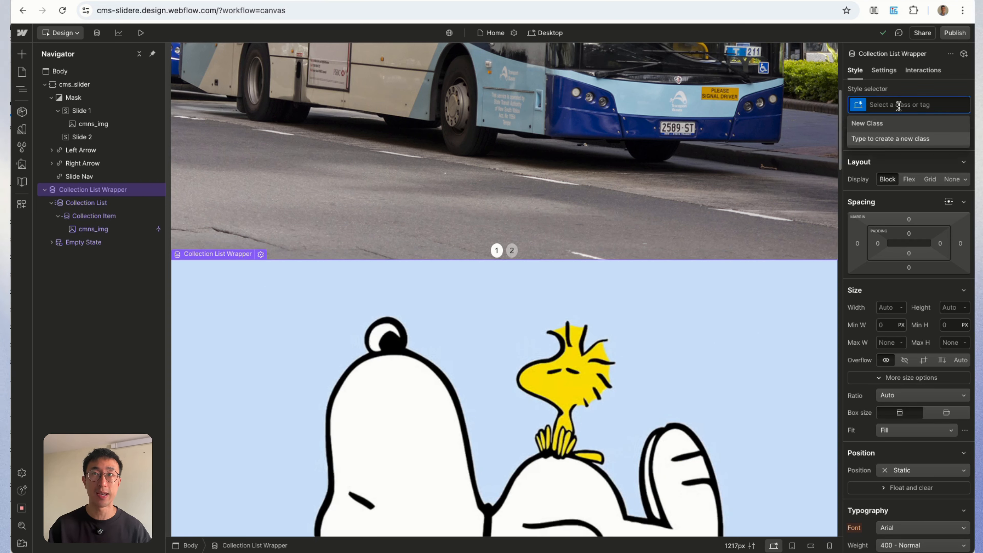
{"action": "type", "text": "cms"}
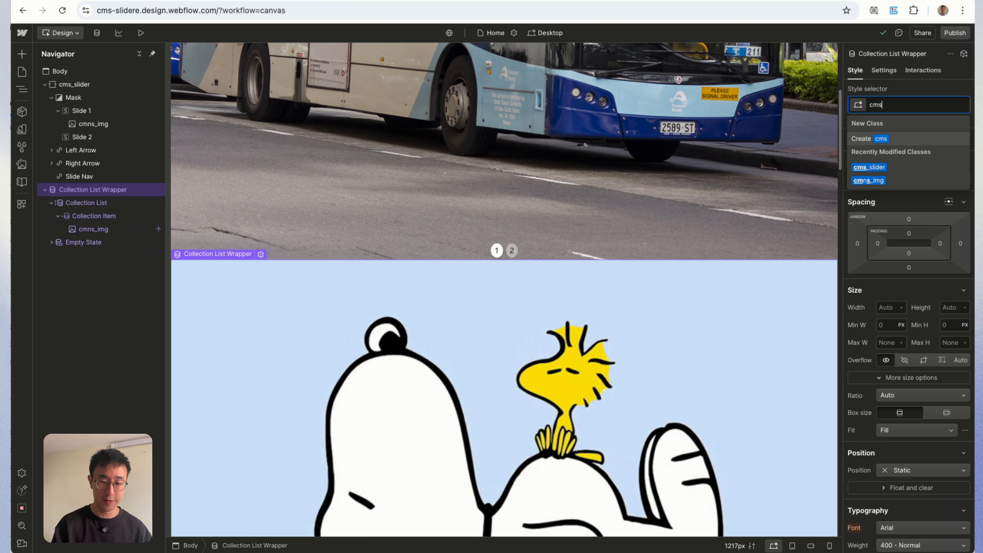
{"action": "type", "text": "_hide"}
{"action": "key", "text": "Return"}
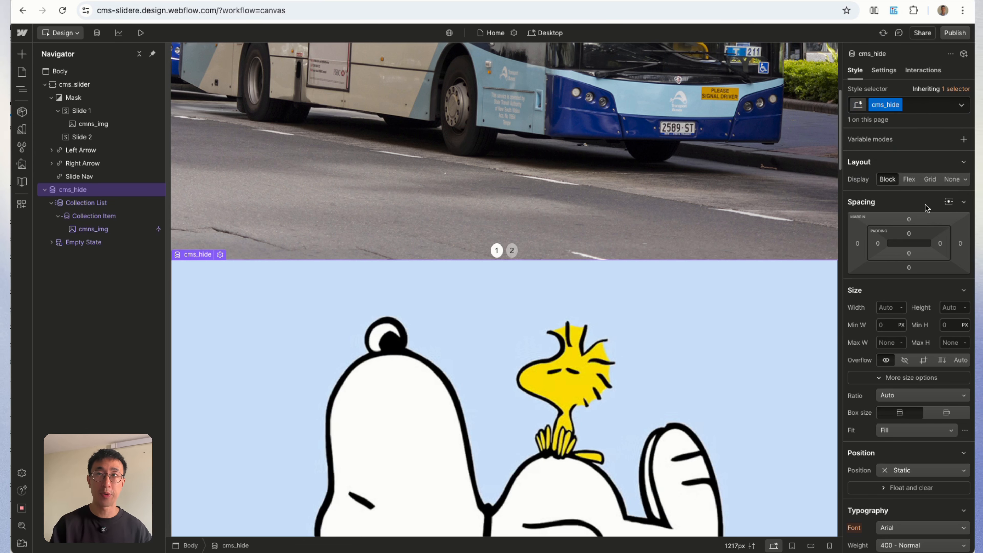
{"action": "left_click", "coordinate": [953, 180]}
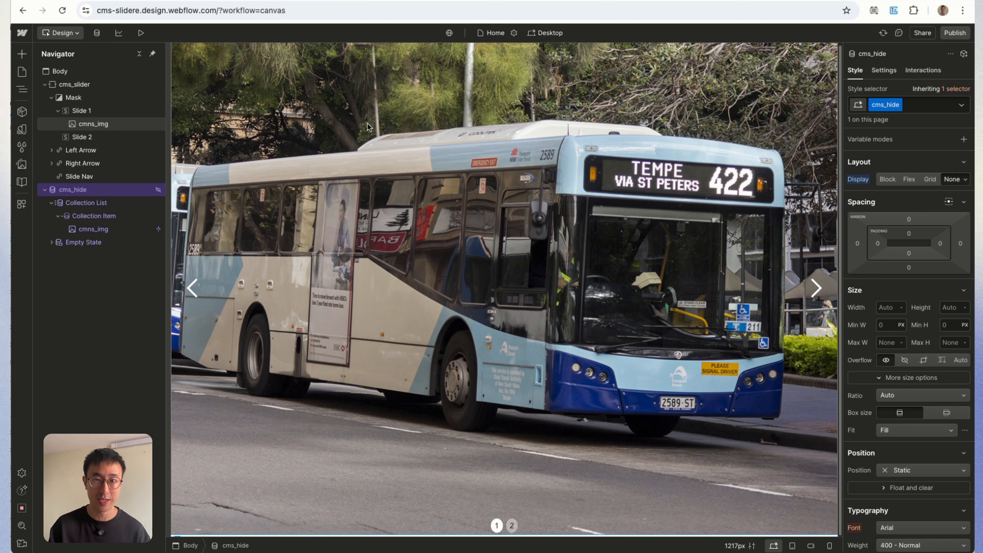
Switch to the Finsweet Attributes List Slider documentation and copy the universal Attributes script.
{"action": "left_click", "coordinate": [385, 1]}
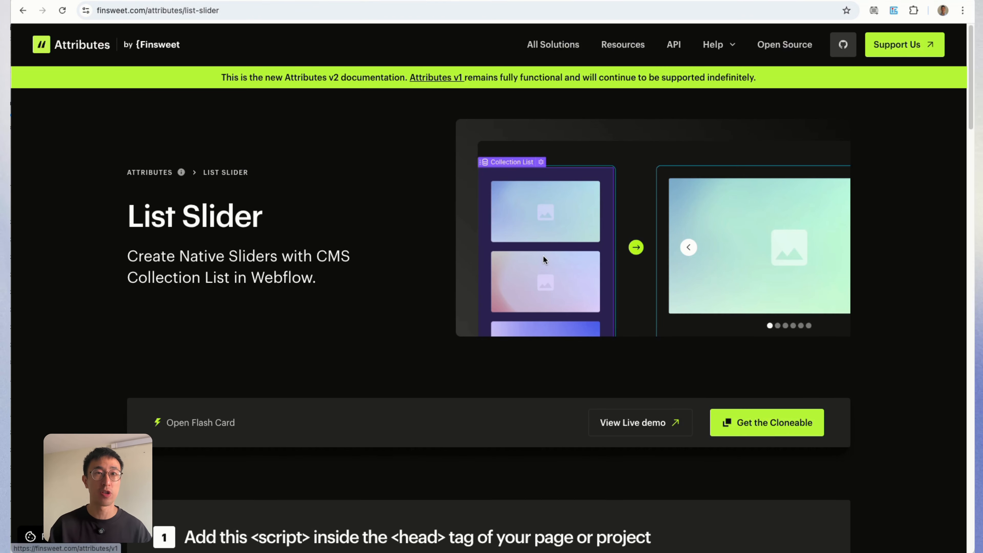
{"action": "scroll", "coordinate": [543, 255], "scroll_direction": "down", "scroll_amount": 7}
{"action": "scroll", "coordinate": [542, 253], "scroll_direction": "down", "scroll_amount": 2}
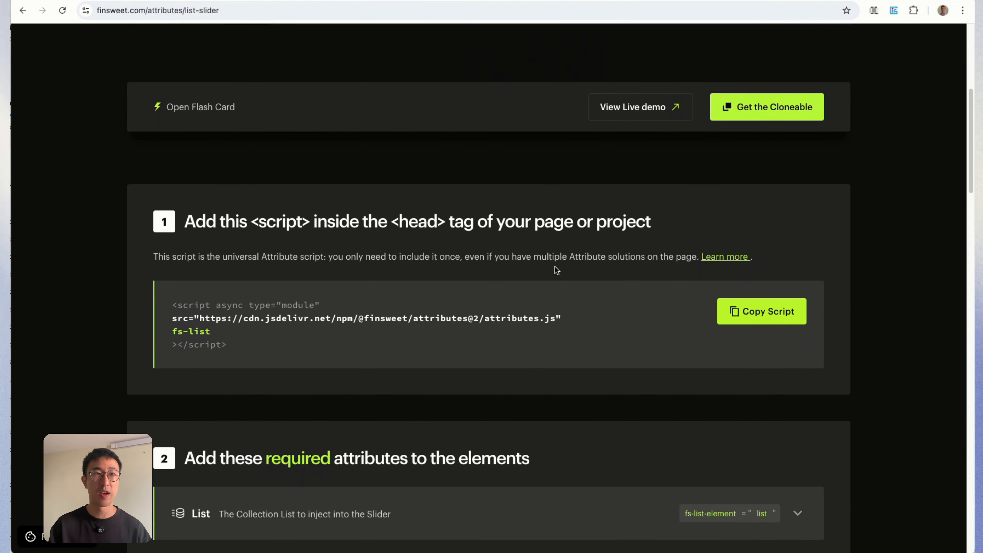
{"action": "left_click", "coordinate": [748, 312]}
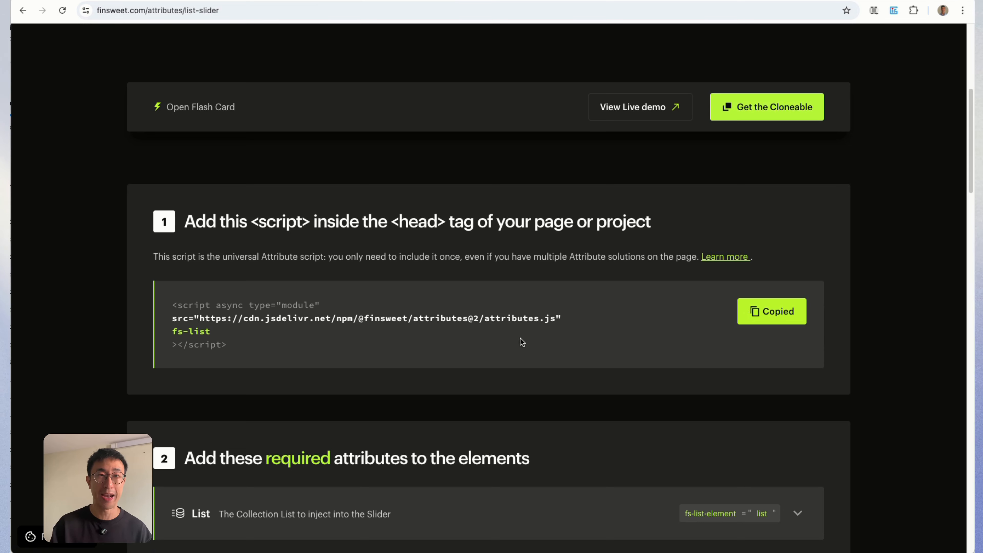
Return to Webflow, paste the Finsweet script into the Home page's custom code inside the head tag, and save the page settings.
{"action": "left_click", "coordinate": [236, 0]}
{"action": "left_click", "coordinate": [21, 71]}
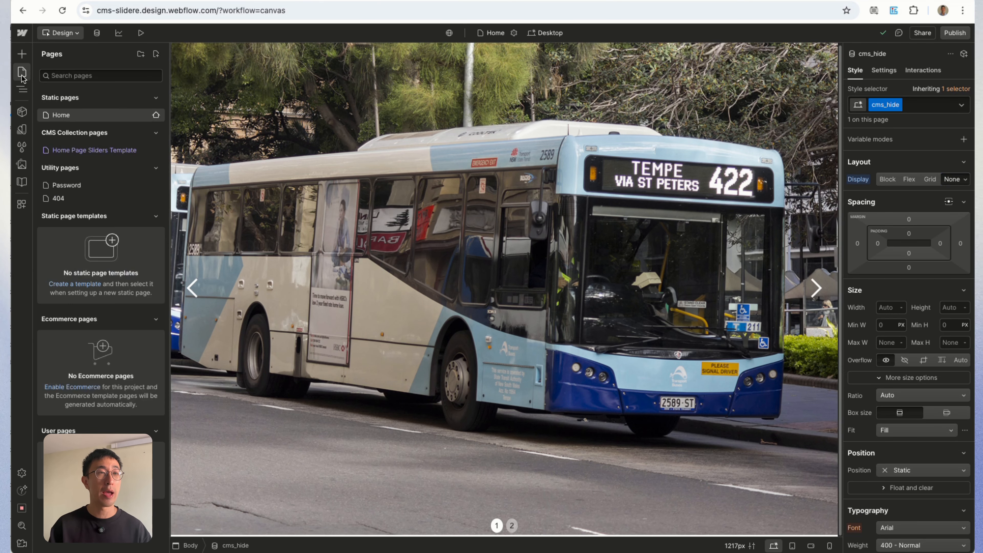
{"action": "left_click", "coordinate": [155, 115]}
{"action": "scroll", "coordinate": [339, 288], "scroll_direction": "down", "scroll_amount": 10}
{"action": "scroll", "coordinate": [339, 287], "scroll_direction": "down", "scroll_amount": 15}
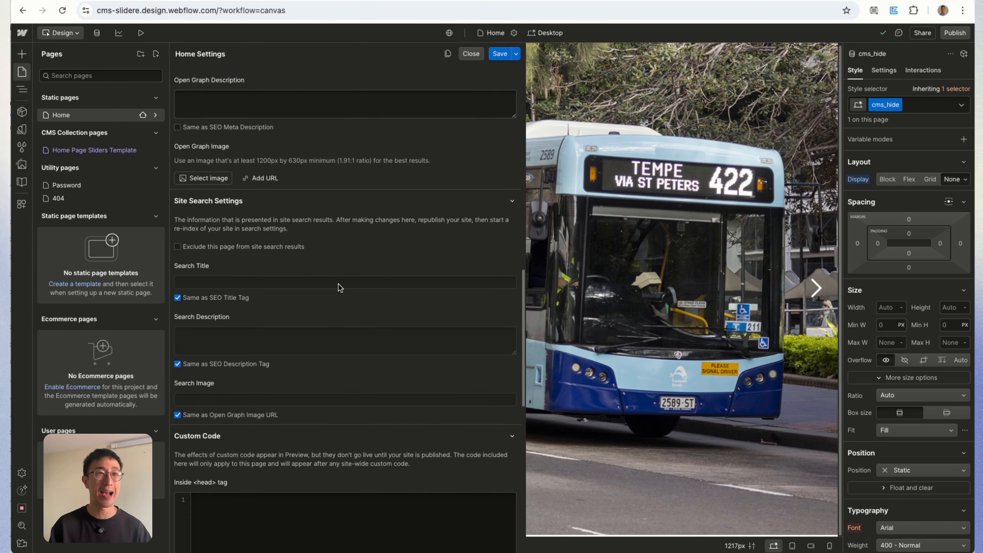
{"action": "left_click", "coordinate": [314, 235]}
{"action": "key", "text": "super+v"}
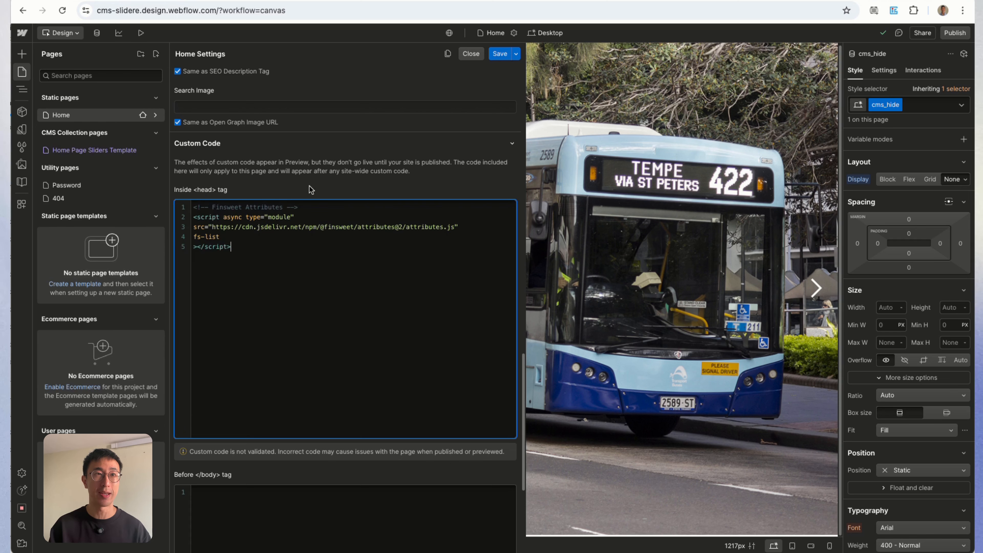
{"action": "left_click", "coordinate": [500, 54]}
In the Finsweet documentation, expand the required List attribute and copy its name, fs-list-element.
{"action": "left_click", "coordinate": [407, 1]}
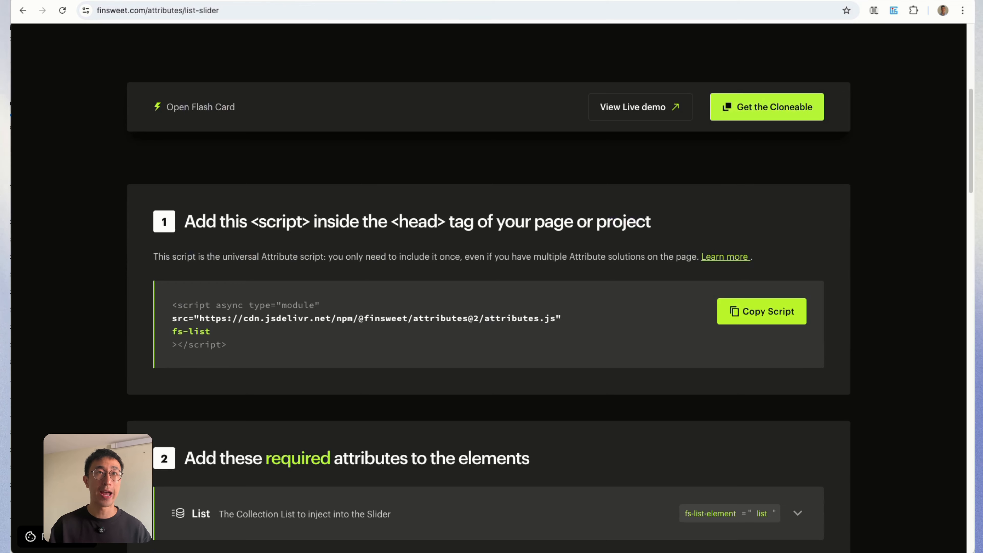
{"action": "scroll", "coordinate": [567, 209], "scroll_direction": "down", "scroll_amount": 7}
{"action": "left_click", "coordinate": [435, 259]}
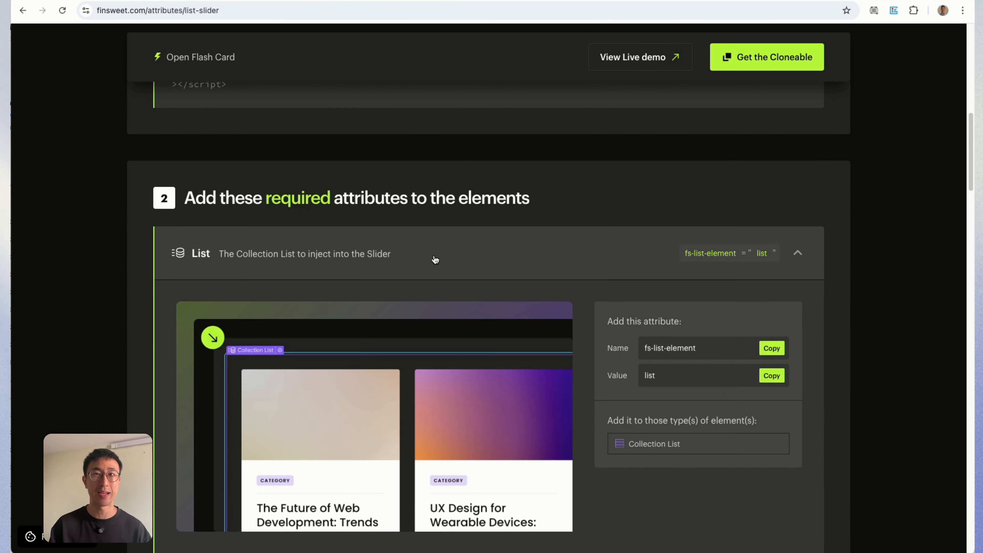
{"action": "scroll", "coordinate": [435, 260], "scroll_direction": "down", "scroll_amount": 1}
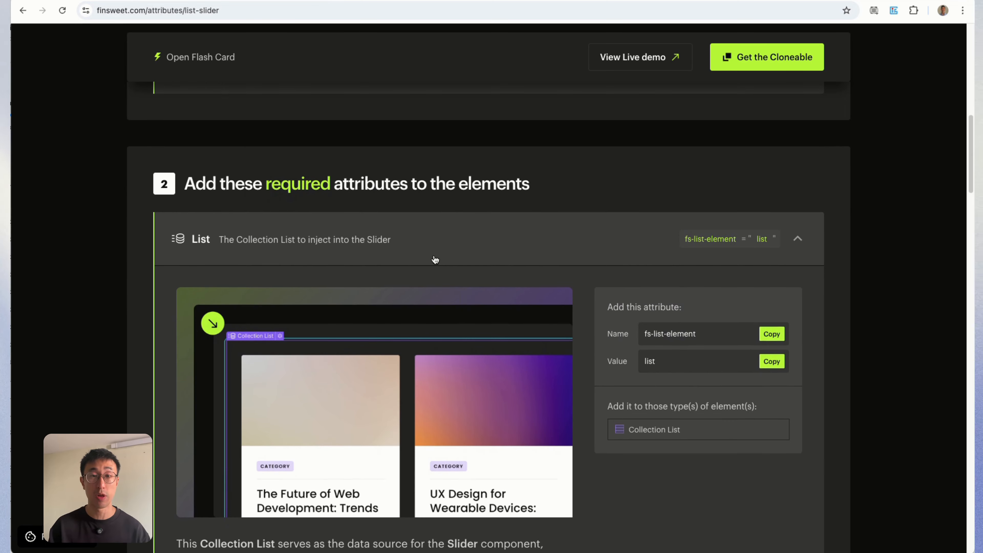
{"action": "left_click", "coordinate": [769, 336]}
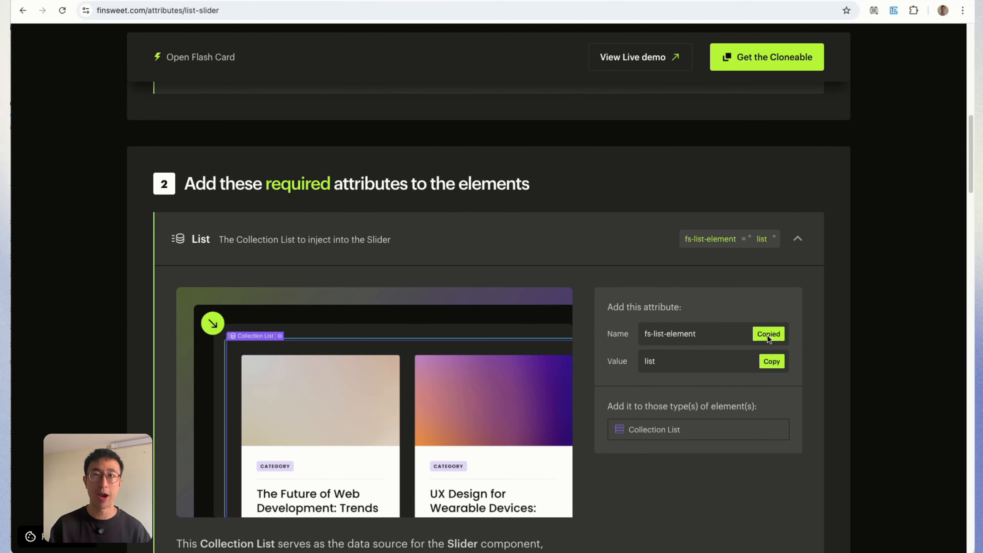
Back in Webflow, add a custom attribute named fs-list-element to the Collection List inside cms_hide.
{"action": "left_click", "coordinate": [403, 1]}
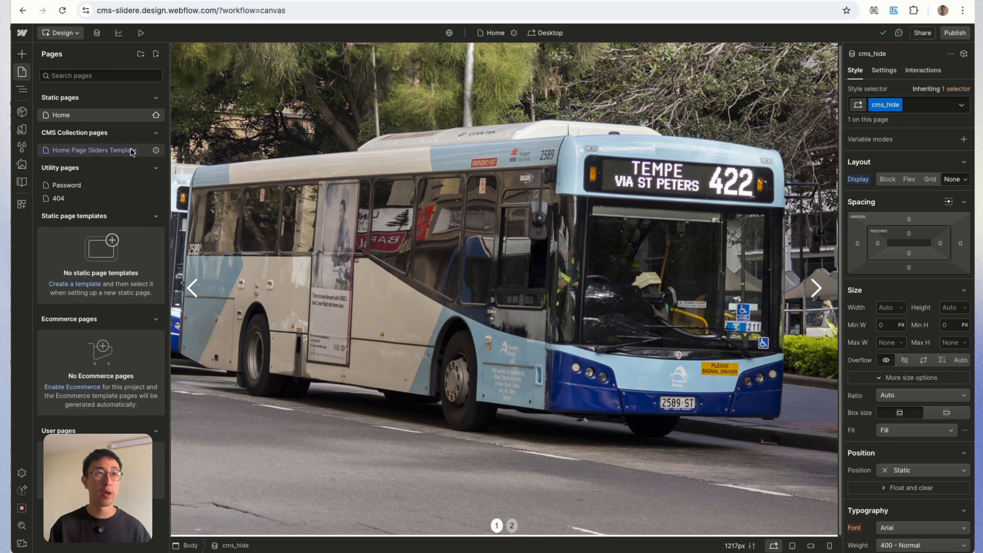
{"action": "key", "text": "z"}
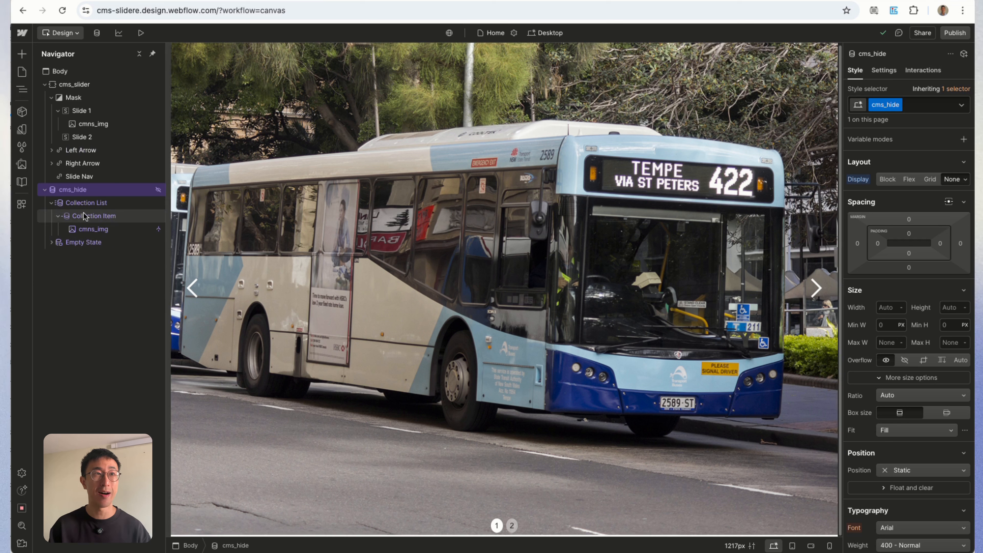
{"action": "left_click", "coordinate": [93, 205]}
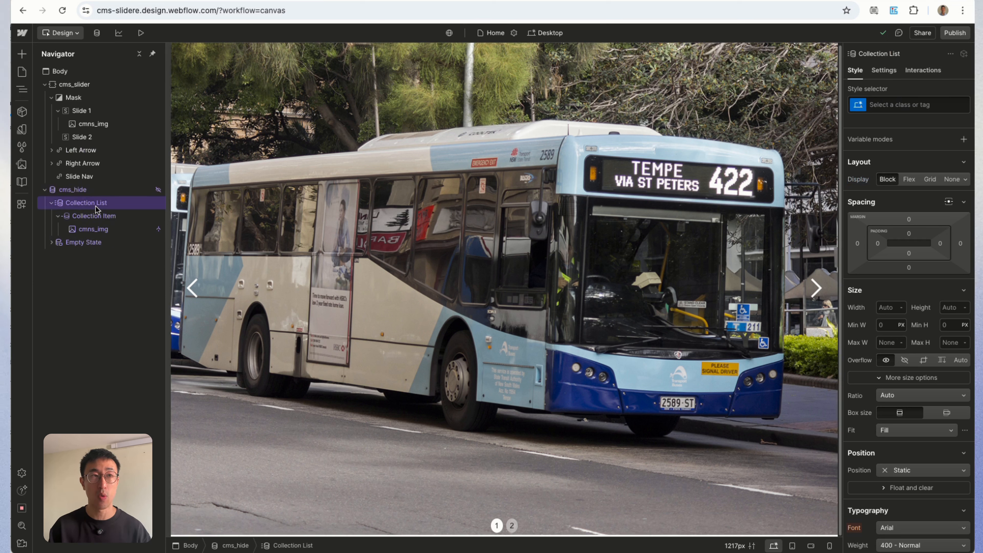
{"action": "left_click", "coordinate": [884, 70]}
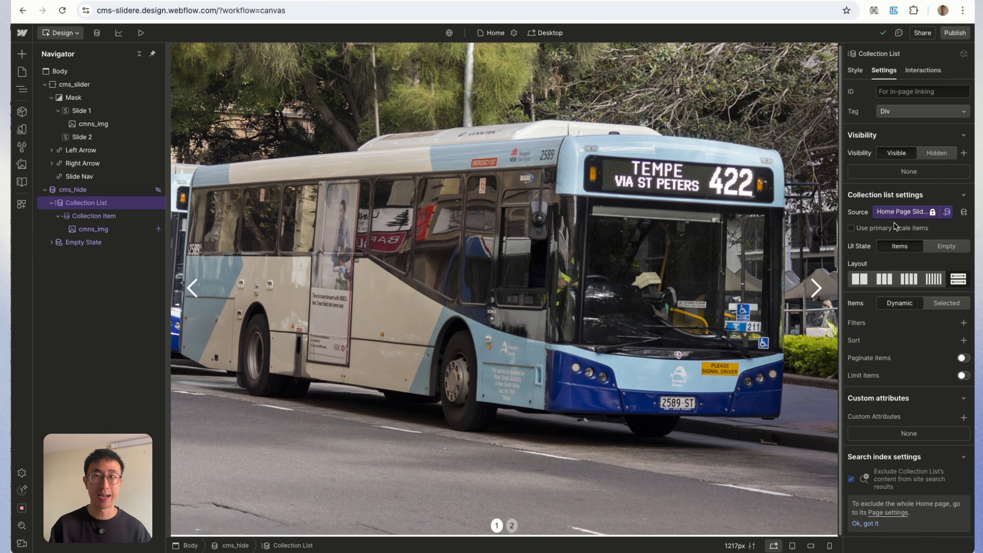
{"action": "left_click", "coordinate": [963, 417]}
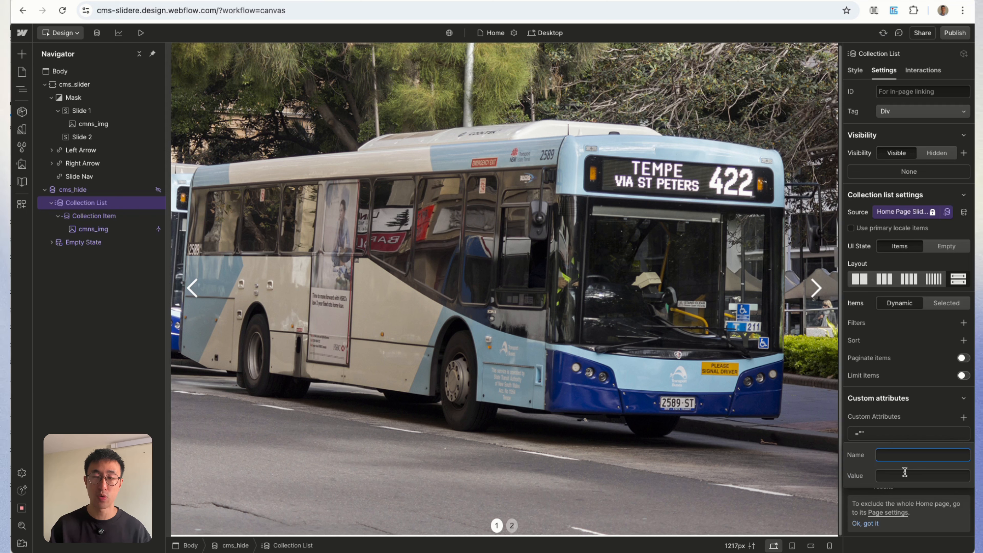
{"action": "key", "text": "ctrl+v"}
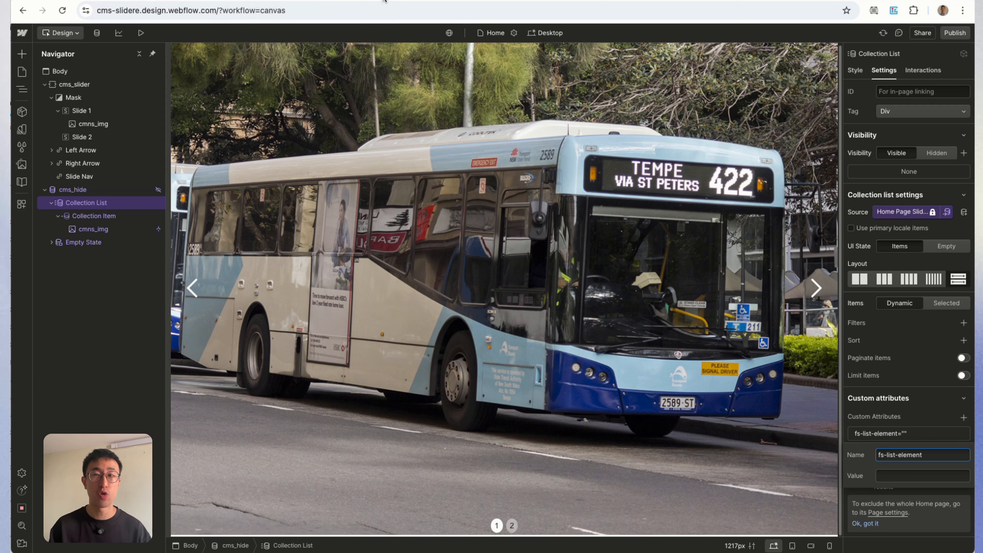
Copy the List attribute's value from the Finsweet documentation and set the Collection List's fs-list-element attribute to list.
{"action": "key", "text": "ctrl+Tab"}
{"action": "left_click", "coordinate": [769, 361]}
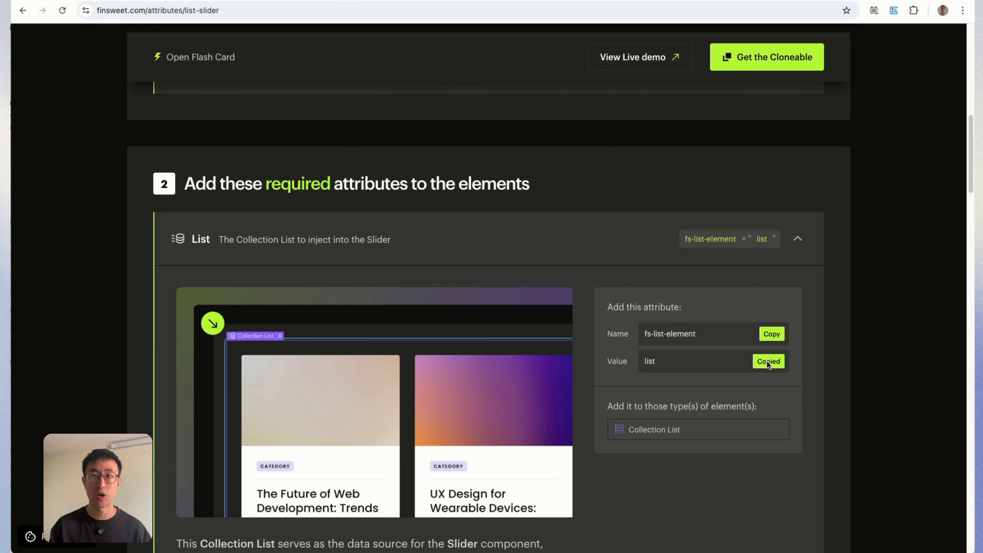
{"action": "key", "text": "ctrl+shift+Tab"}
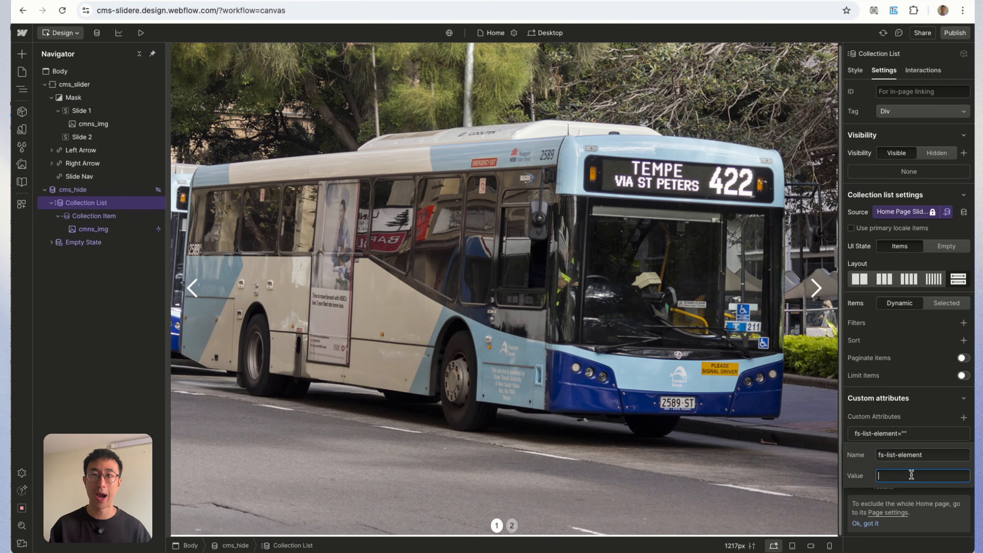
{"action": "key", "text": "ctrl+v"}
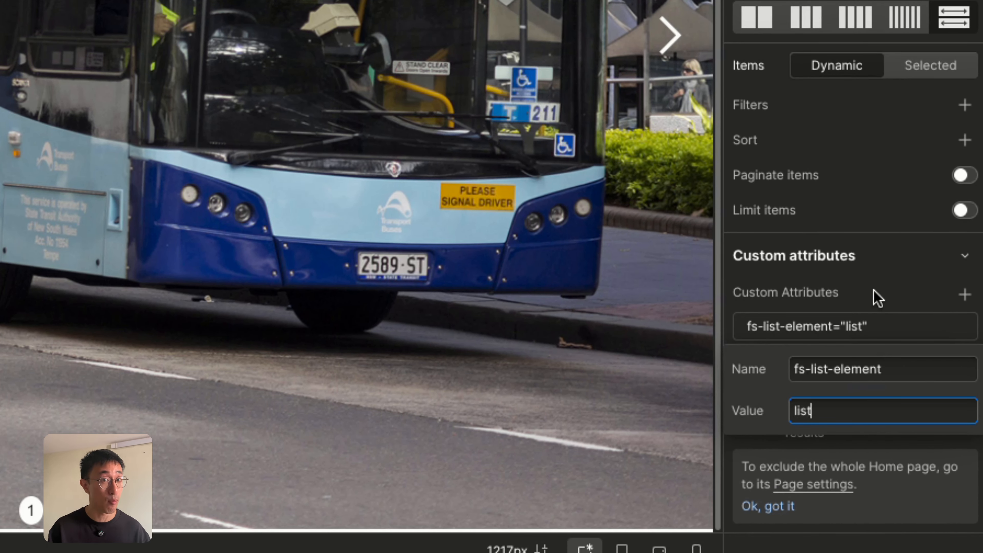
{"action": "left_click", "coordinate": [874, 290]}
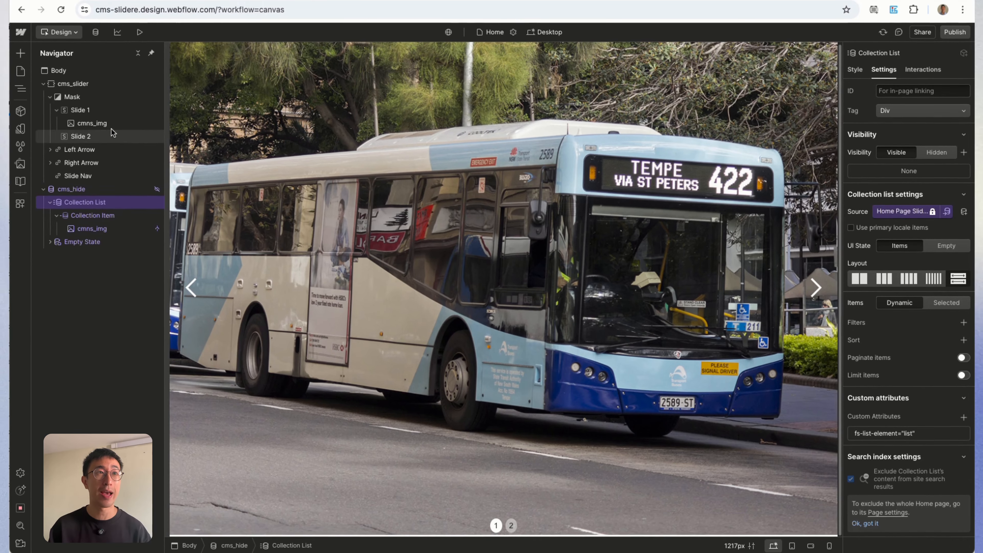
In the Finsweet documentation, expand the required Slider attribute and read its name, value and target element type.
{"action": "key", "text": "ctrl+Tab"}
{"action": "scroll", "coordinate": [453, 235], "scroll_direction": "down", "scroll_amount": 14}
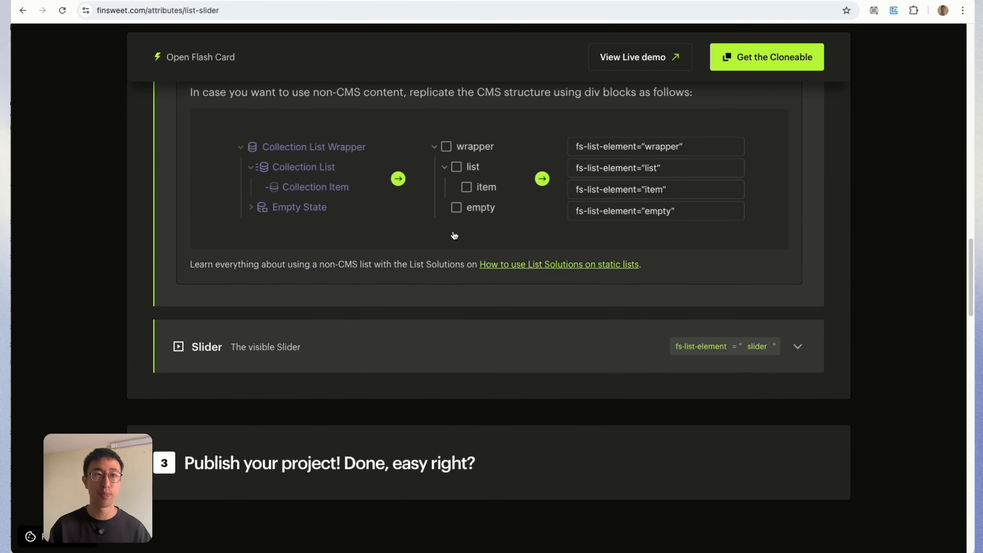
{"action": "scroll", "coordinate": [454, 235], "scroll_direction": "down", "scroll_amount": 3}
{"action": "left_click", "coordinate": [349, 237]}
{"action": "scroll", "coordinate": [652, 292], "scroll_direction": "down", "scroll_amount": 3}
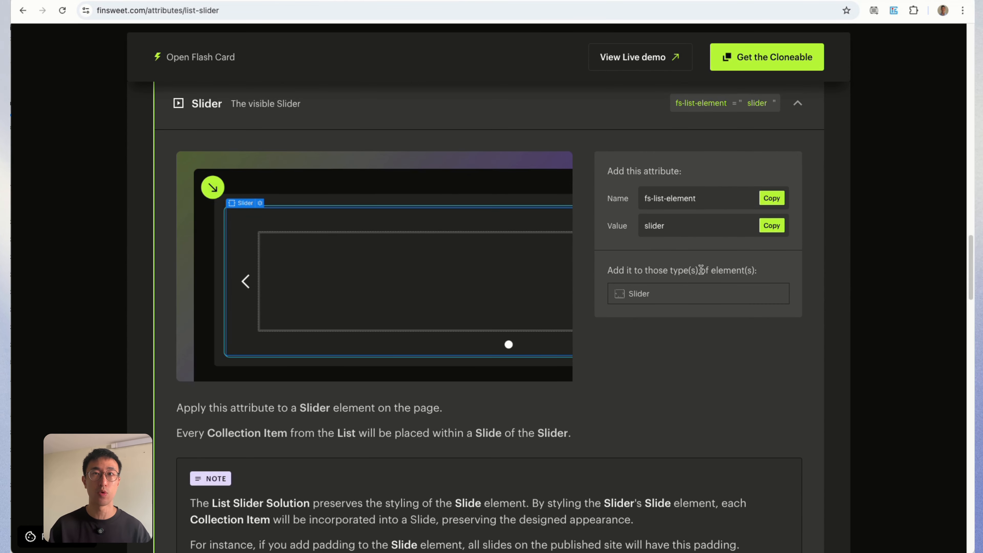
Back in Webflow, add a custom attribute named fs-list-element with the value slider to the cms_slider element.
{"action": "key", "text": "ctrl+shift+Tab"}
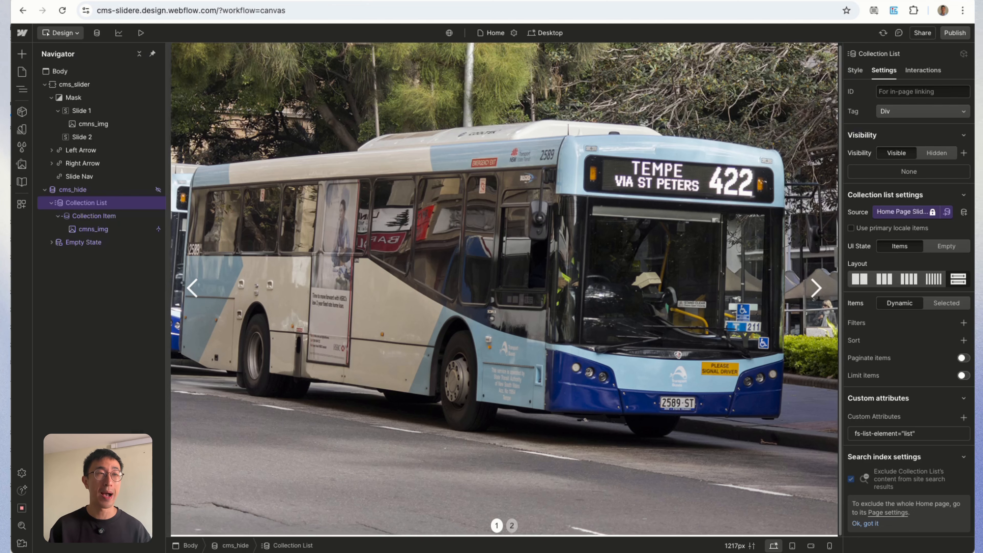
{"action": "left_click", "coordinate": [82, 85]}
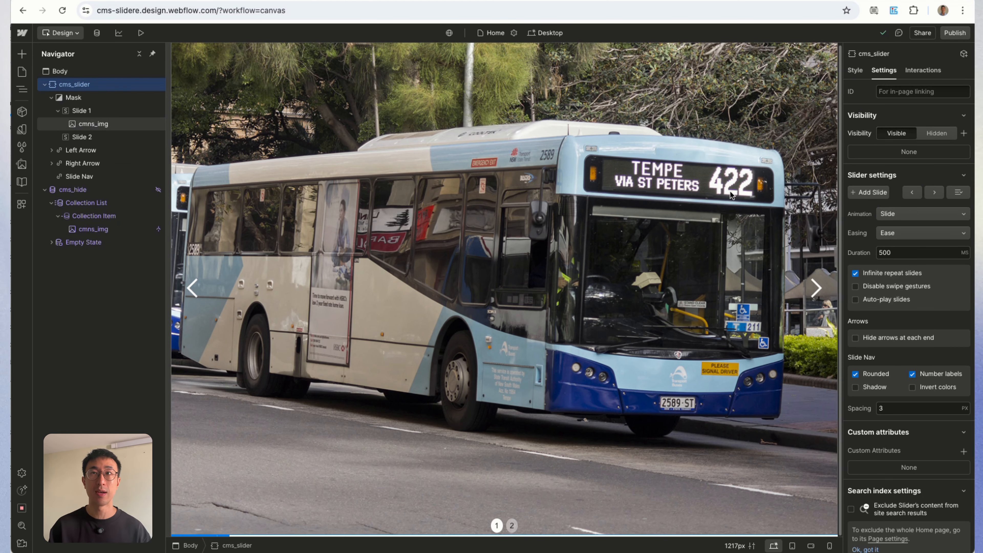
{"action": "scroll", "coordinate": [902, 404], "scroll_direction": "down", "scroll_amount": 1}
{"action": "left_click", "coordinate": [963, 442]}
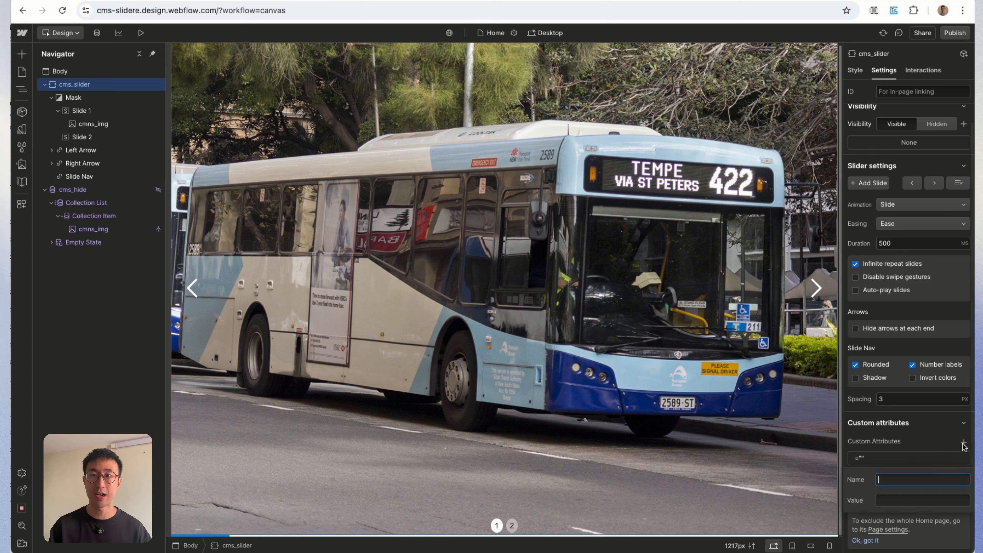
{"action": "left_click", "coordinate": [393, 3]}
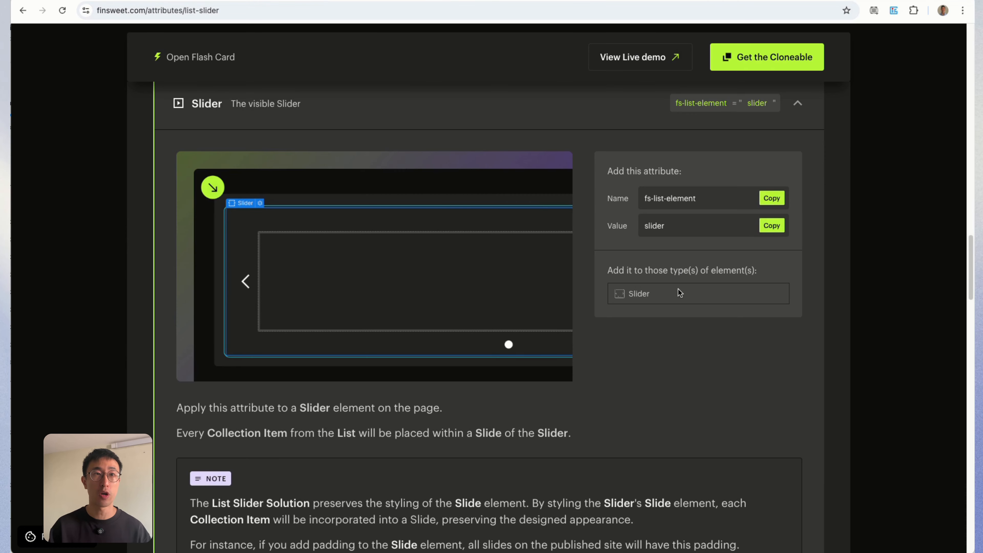
{"action": "left_click", "coordinate": [310, 3]}
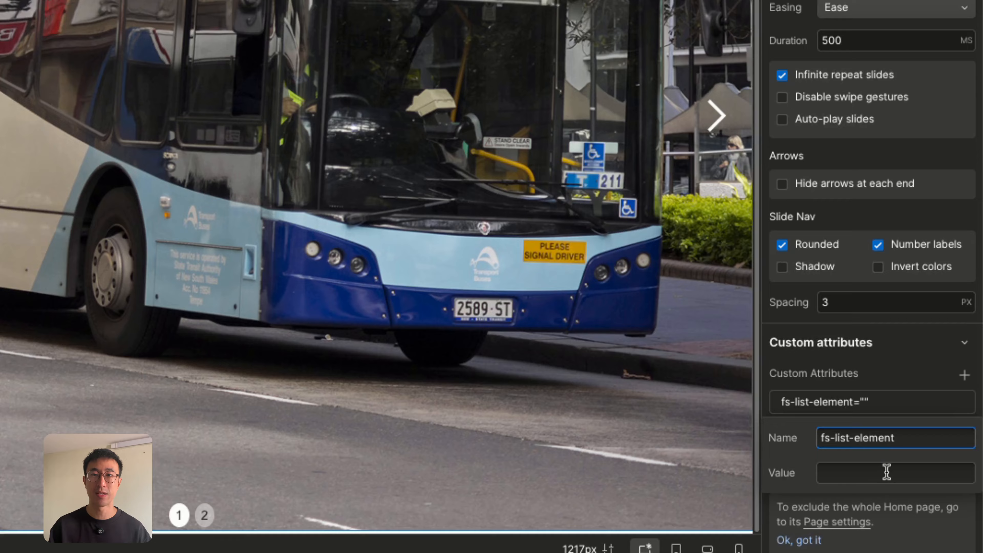
{"action": "left_click", "coordinate": [887, 471]}
{"action": "type", "text": "slider"}
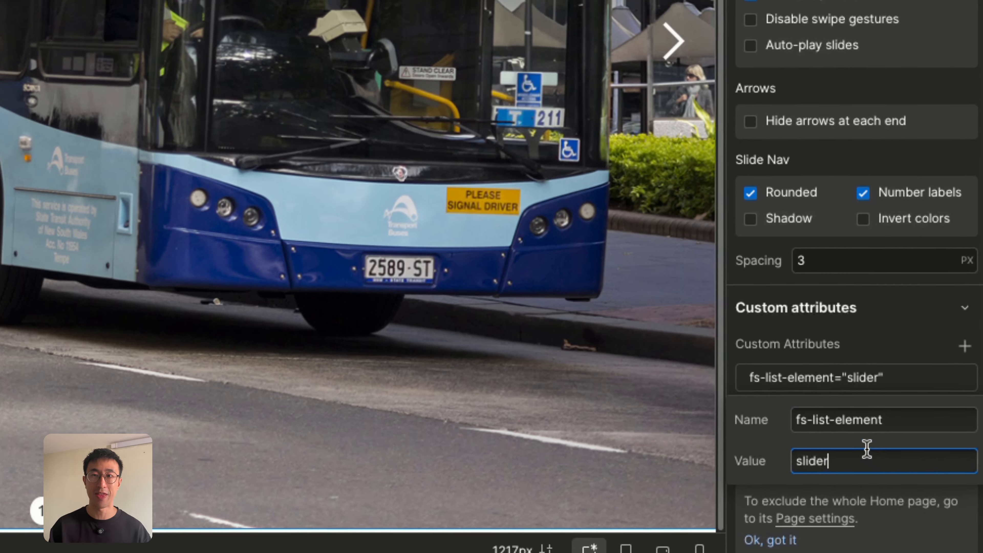
{"action": "left_click", "coordinate": [432, 214]}
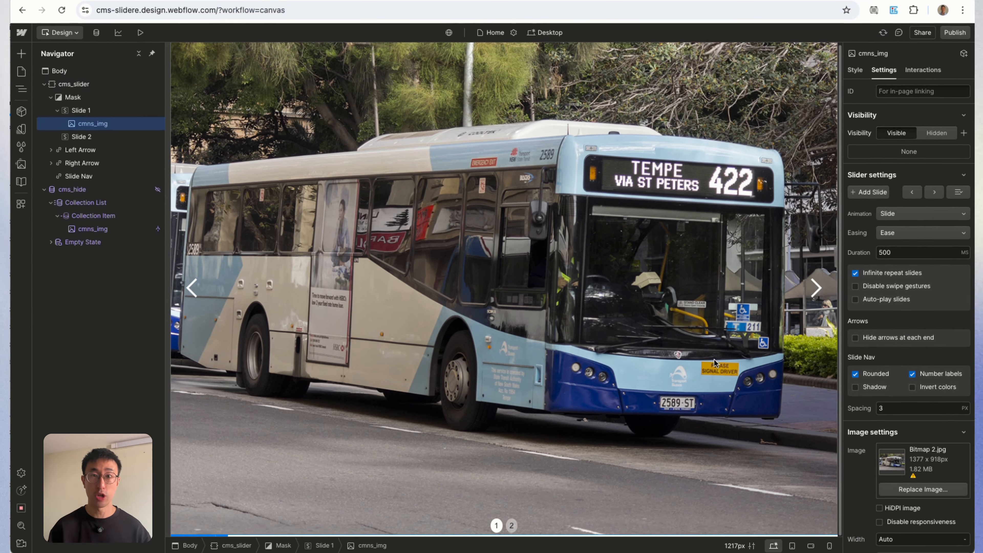
Publish the site to the cms-slidere.webflow.io staging domain and open the live page.
{"action": "left_click", "coordinate": [954, 34]}
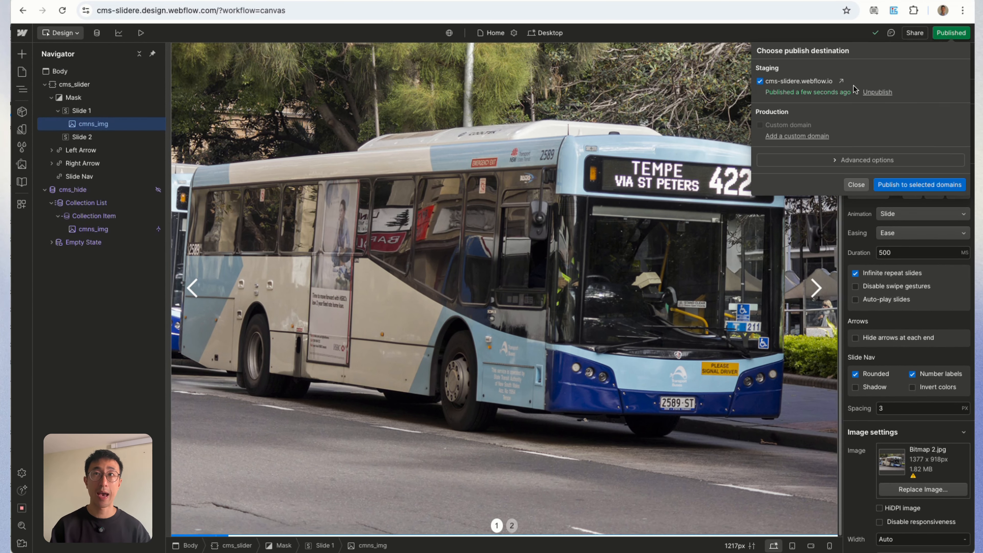
{"action": "left_click", "coordinate": [842, 81]}
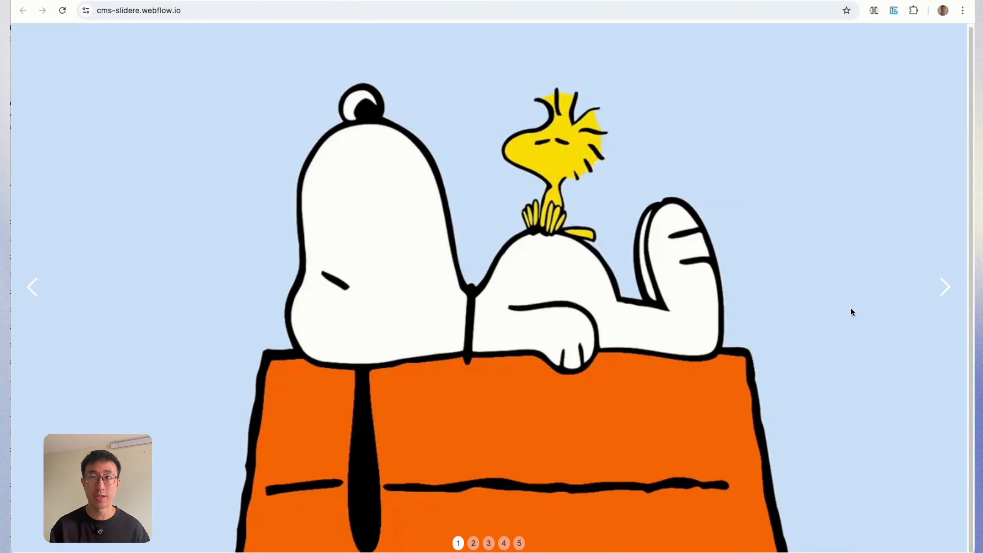
Test the slider on the published page by advancing through all its slides back to the first one.
{"action": "left_click", "coordinate": [939, 297]}
{"action": "left_click", "coordinate": [940, 297]}
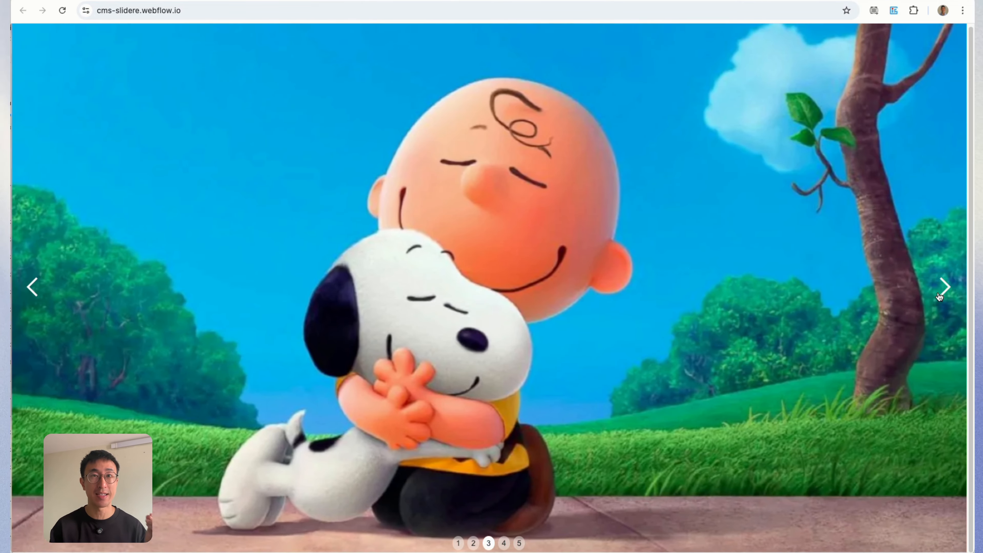
{"action": "left_click", "coordinate": [940, 297]}
{"action": "left_click", "coordinate": [940, 296]}
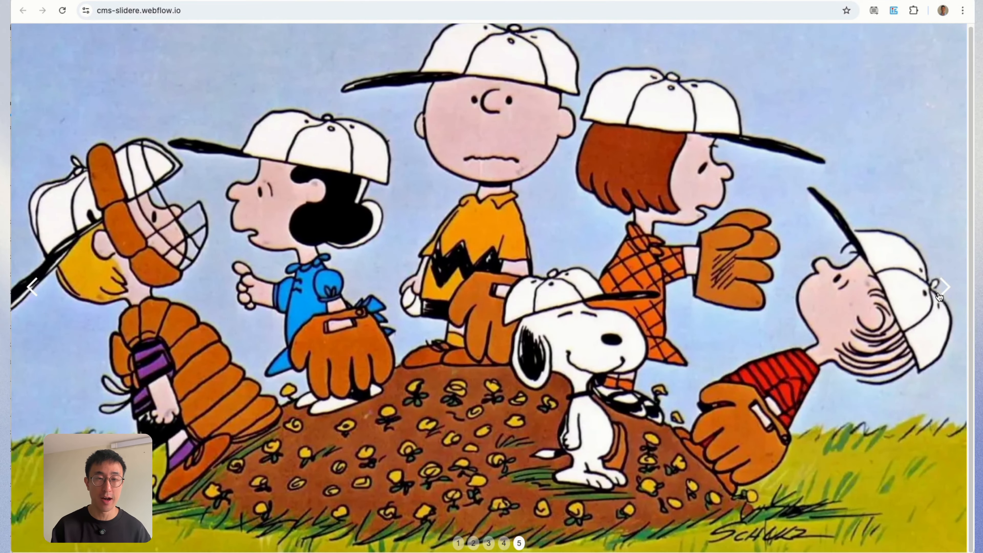
{"action": "left_click", "coordinate": [940, 297]}
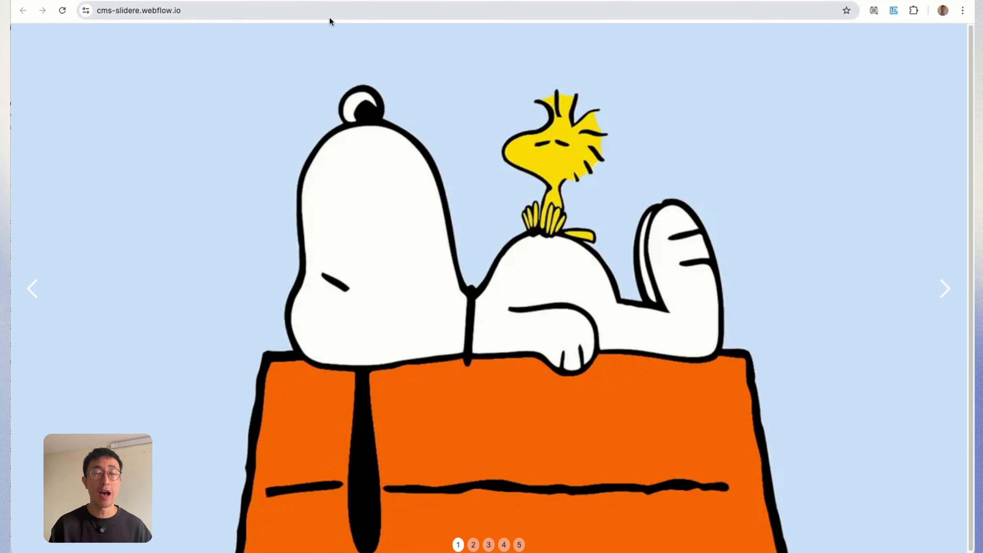
{"action": "scroll", "coordinate": [486, 171], "scroll_direction": "down", "scroll_amount": 1}
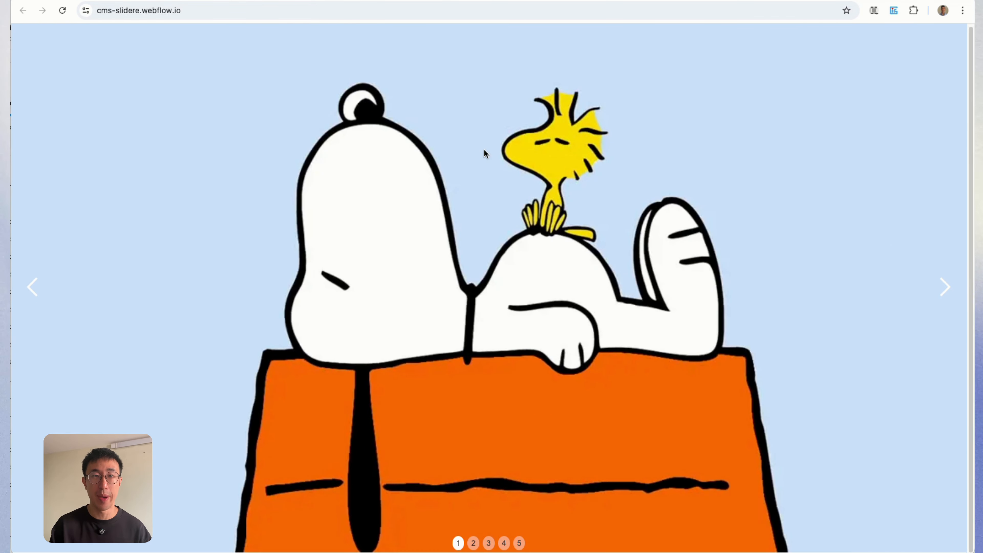
In the Finsweet documentation, review the optional Add more Instances section covering the fs-list-instance attribute.
{"action": "key", "text": "ctrl+Tab"}
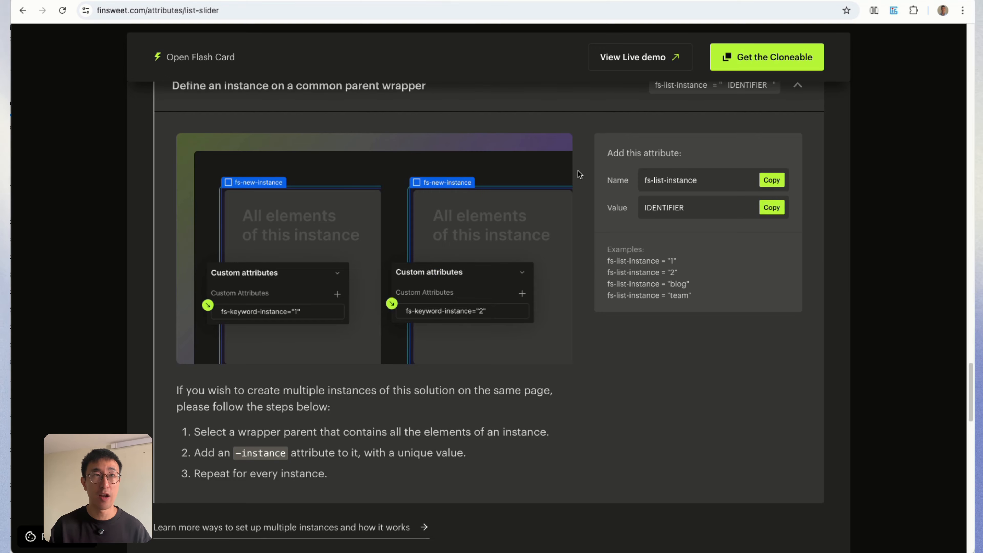
{"action": "scroll", "coordinate": [579, 175], "scroll_direction": "up", "scroll_amount": 6}
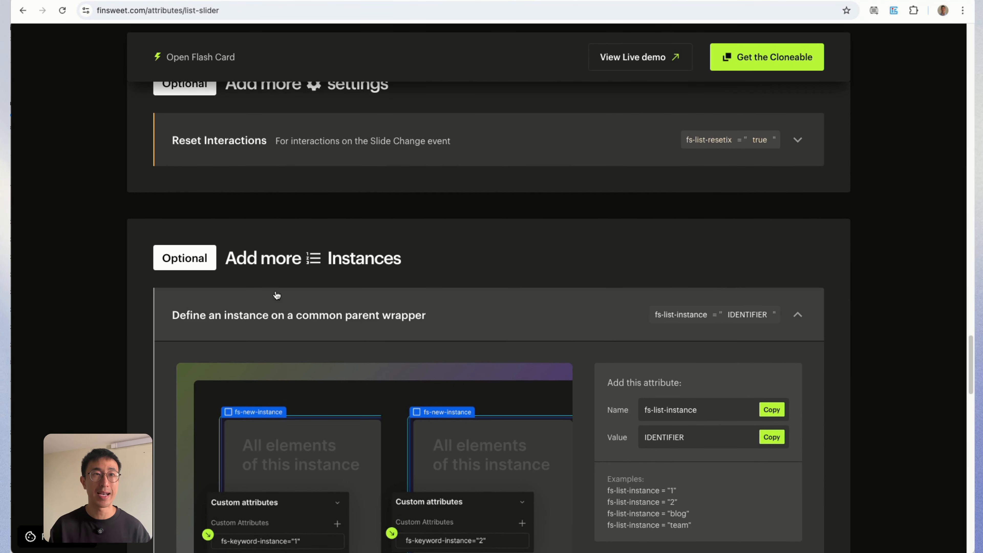
{"action": "scroll", "coordinate": [615, 380], "scroll_direction": "down", "scroll_amount": 2}
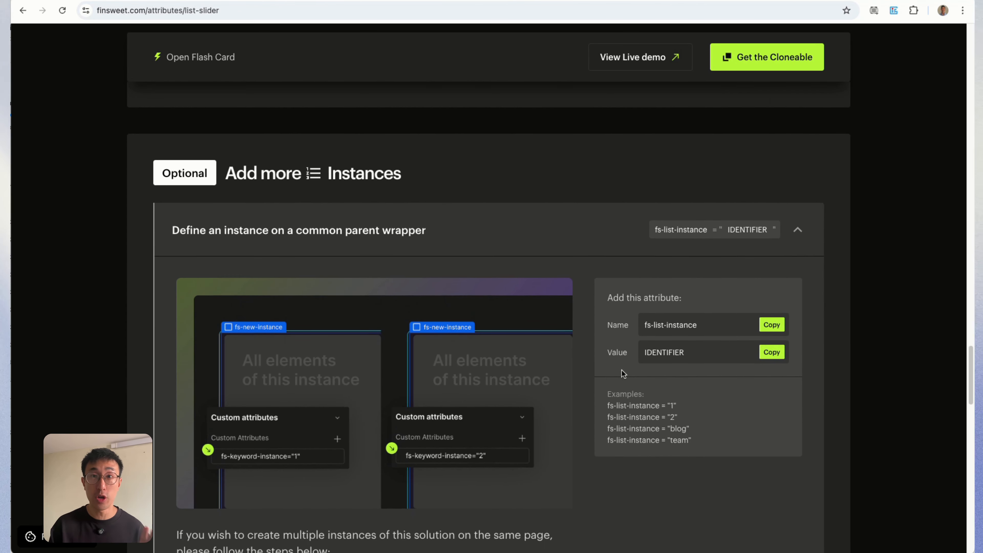
{"action": "scroll", "coordinate": [658, 361], "scroll_direction": "down", "scroll_amount": 1}
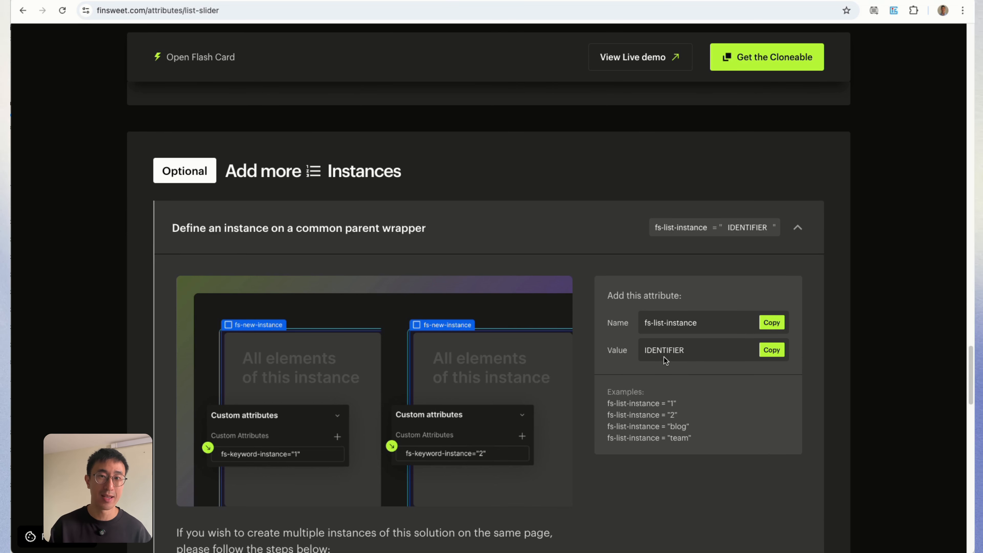
Switch to the Modern House Webflow project and examine the two image sliders on its Listings Template page.
{"action": "left_click", "coordinate": [747, 0]}
{"action": "left_click", "coordinate": [541, 160]}
{"action": "scroll", "coordinate": [574, 209], "scroll_direction": "up", "scroll_amount": 5}
{"action": "scroll", "coordinate": [575, 210], "scroll_direction": "down", "scroll_amount": 2}
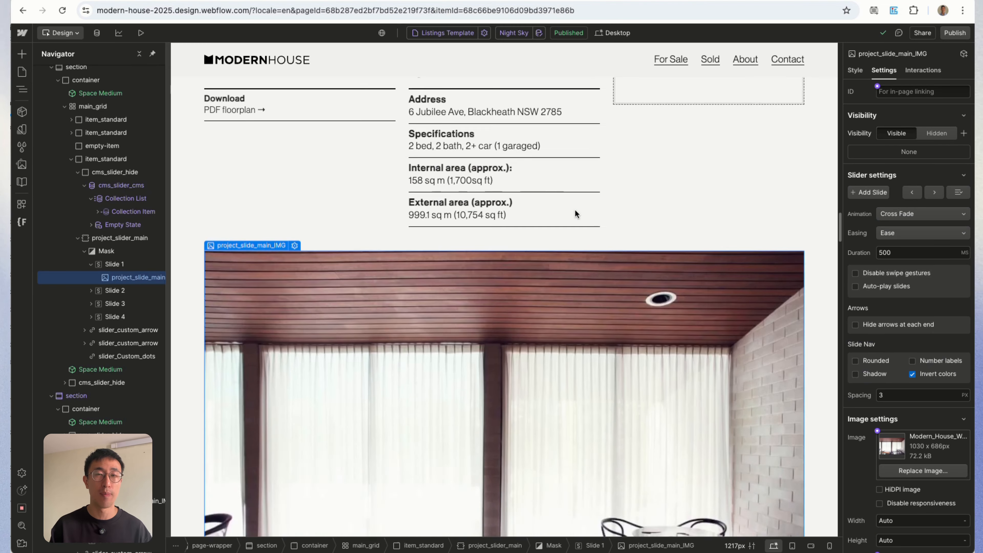
{"action": "scroll", "coordinate": [575, 213], "scroll_direction": "down", "scroll_amount": 5}
{"action": "scroll", "coordinate": [574, 214], "scroll_direction": "down", "scroll_amount": 6}
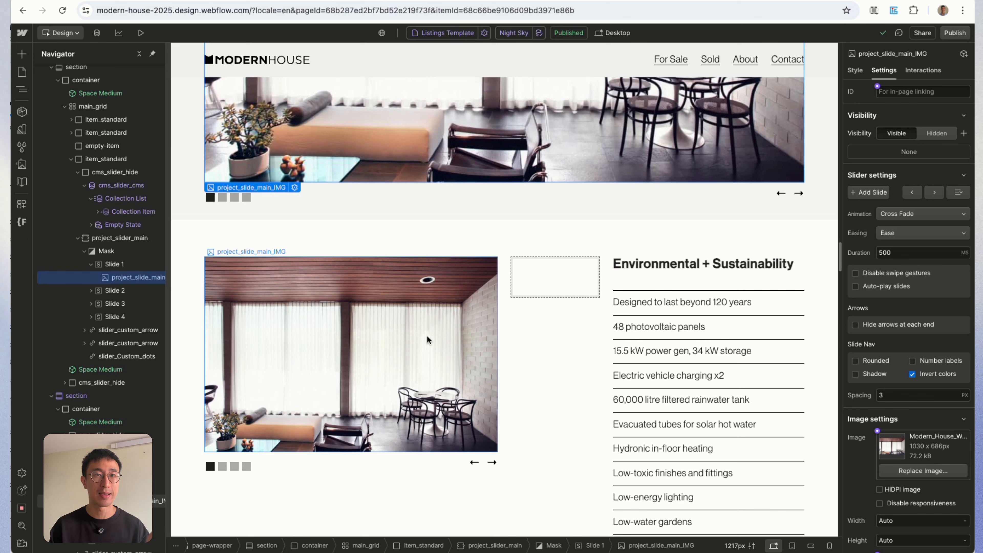
Select the project_slider_main beside the Environmental + Sustainability list and inspect its fs-list-instance custom attribute.
{"action": "left_click", "coordinate": [427, 339]}
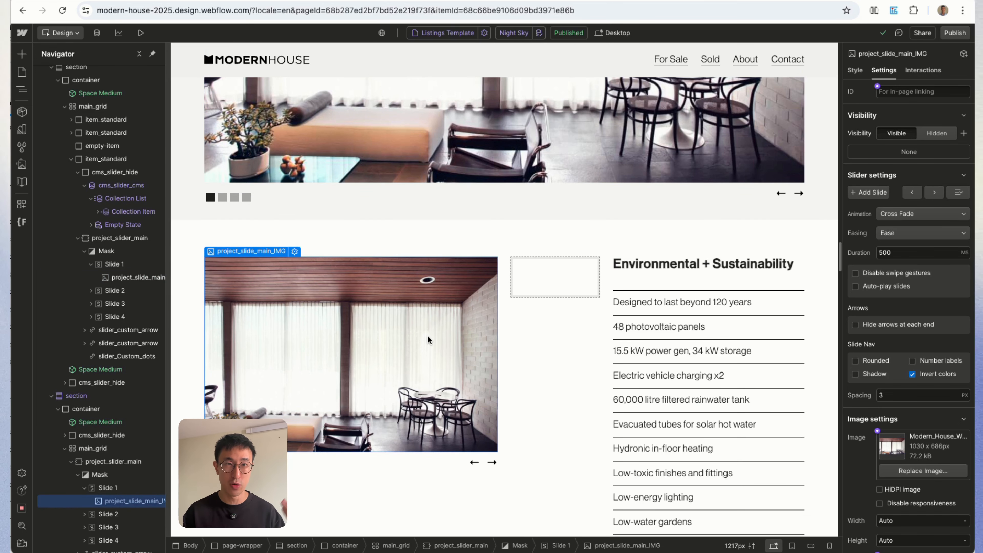
{"action": "scroll", "coordinate": [457, 334], "scroll_direction": "up", "scroll_amount": 3}
{"action": "scroll", "coordinate": [97, 487], "scroll_direction": "down", "scroll_amount": 2}
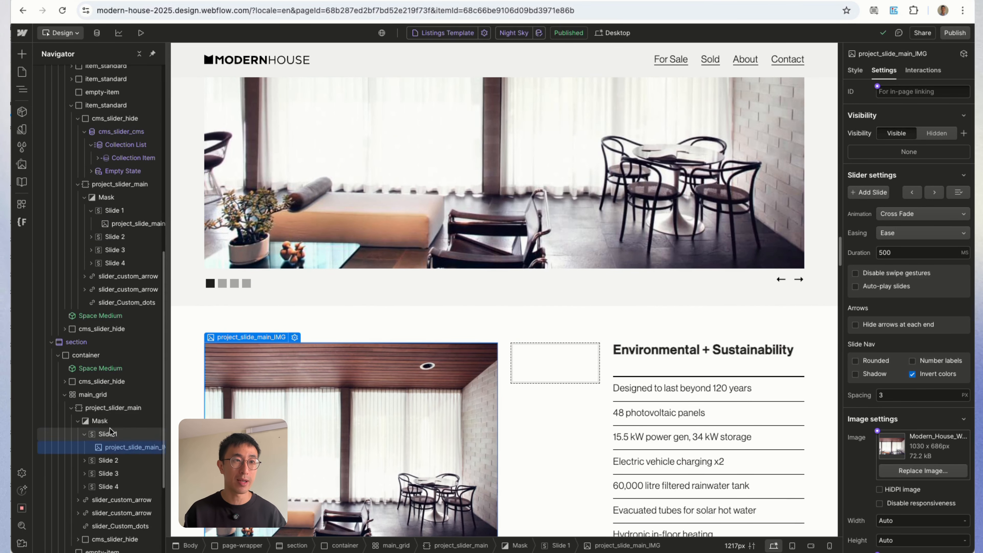
{"action": "left_click", "coordinate": [113, 407]}
{"action": "scroll", "coordinate": [891, 375], "scroll_direction": "down", "scroll_amount": 5}
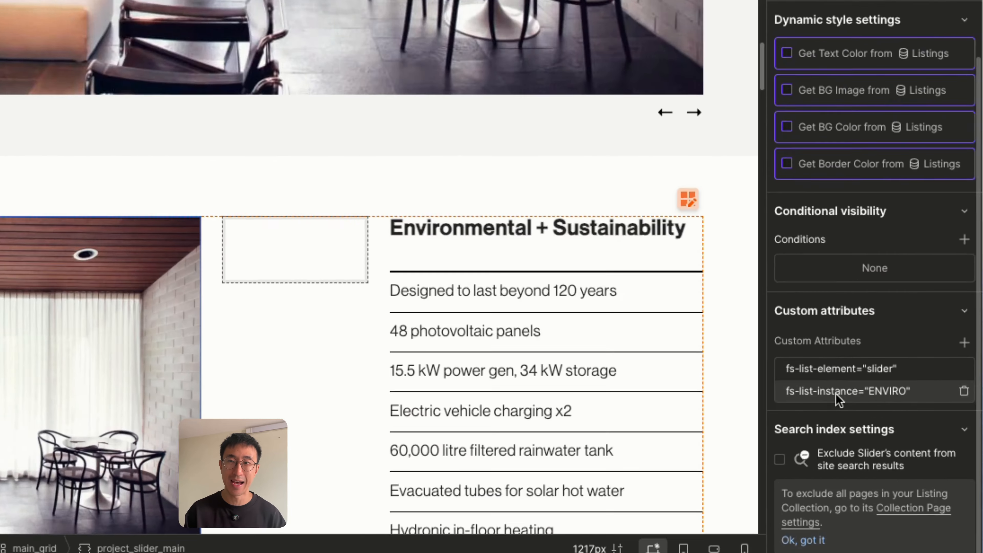
{"action": "left_click", "coordinate": [836, 392]}
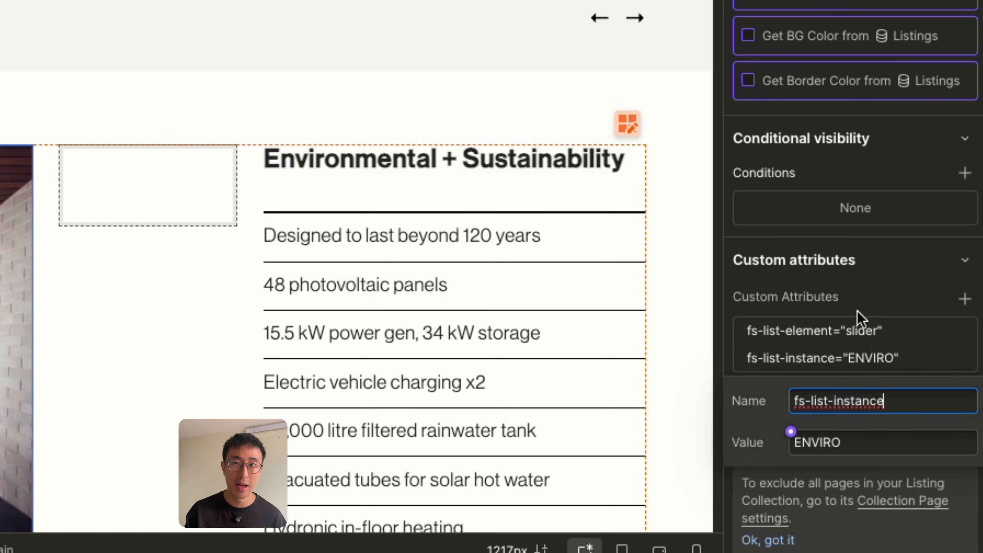
{"action": "double_click", "coordinate": [852, 431]}
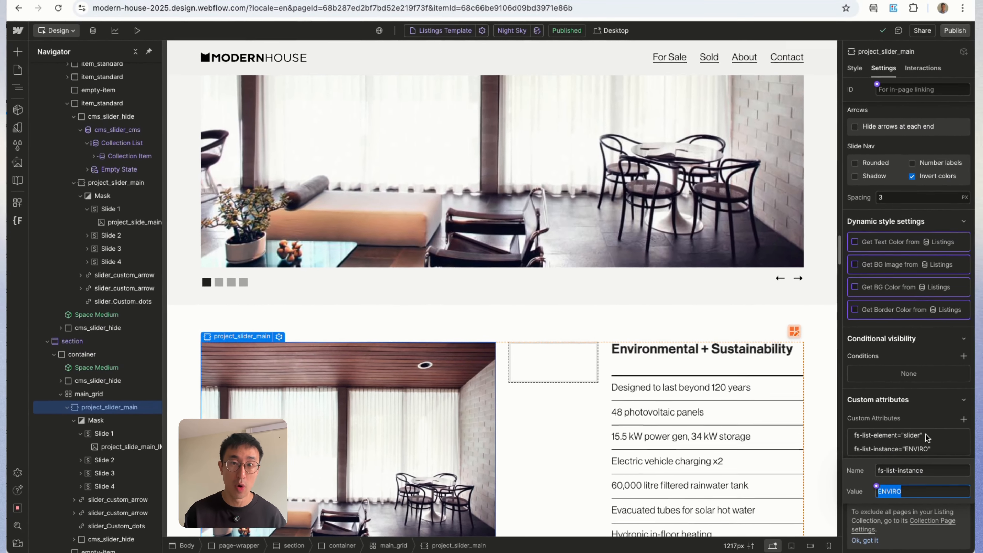
{"action": "left_click", "coordinate": [890, 329]}
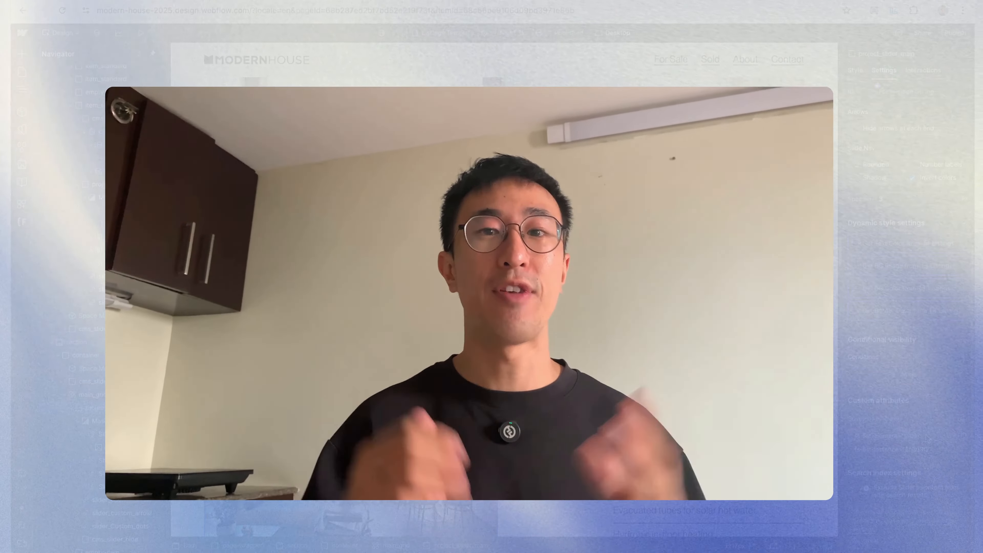